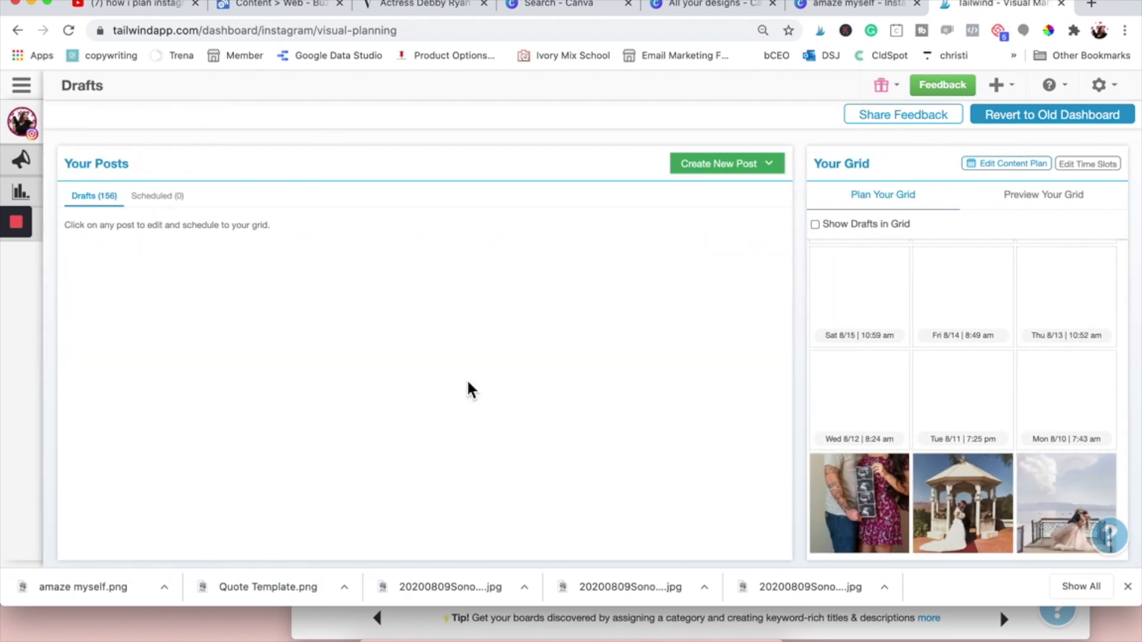
Open the draft post with the pink flower and engagement ring photo, and apply the crop to its image.
scroll(468, 390, "down", 10)
scroll(467, 390, "down", 5)
scroll(470, 390, "down", 5)
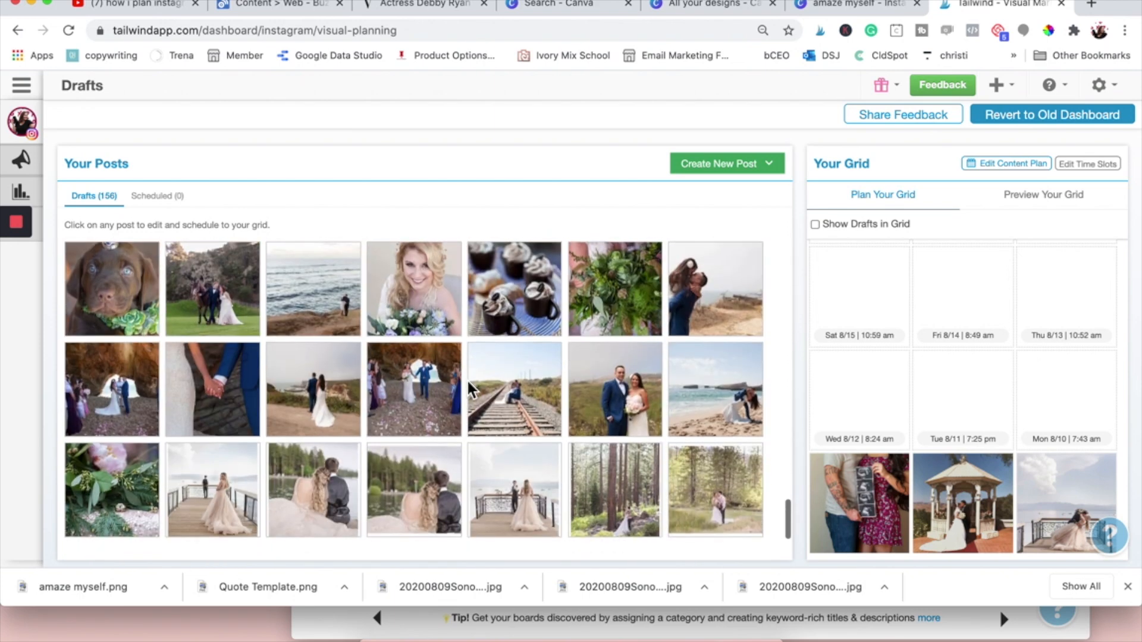
scroll(467, 390, "down", 3)
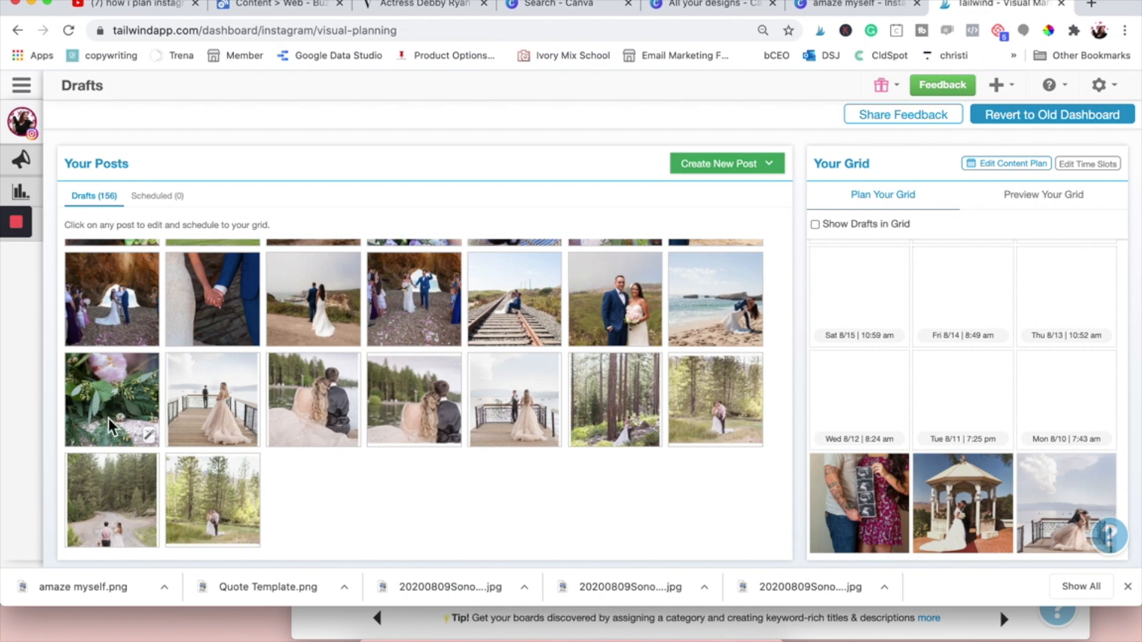
left_click(130, 399)
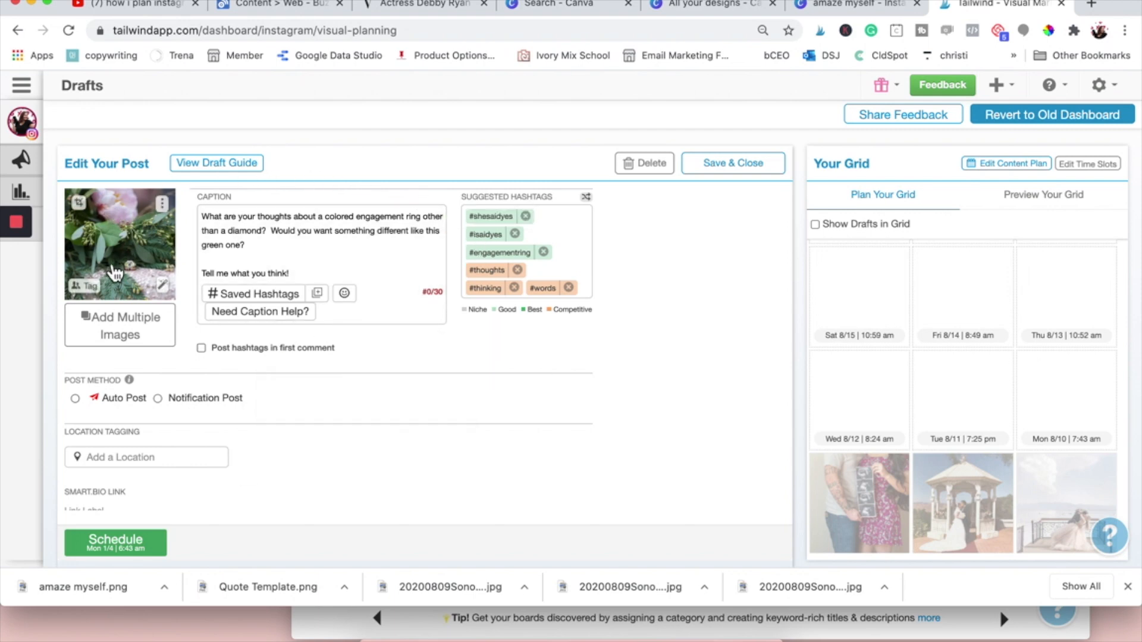
left_click(80, 203)
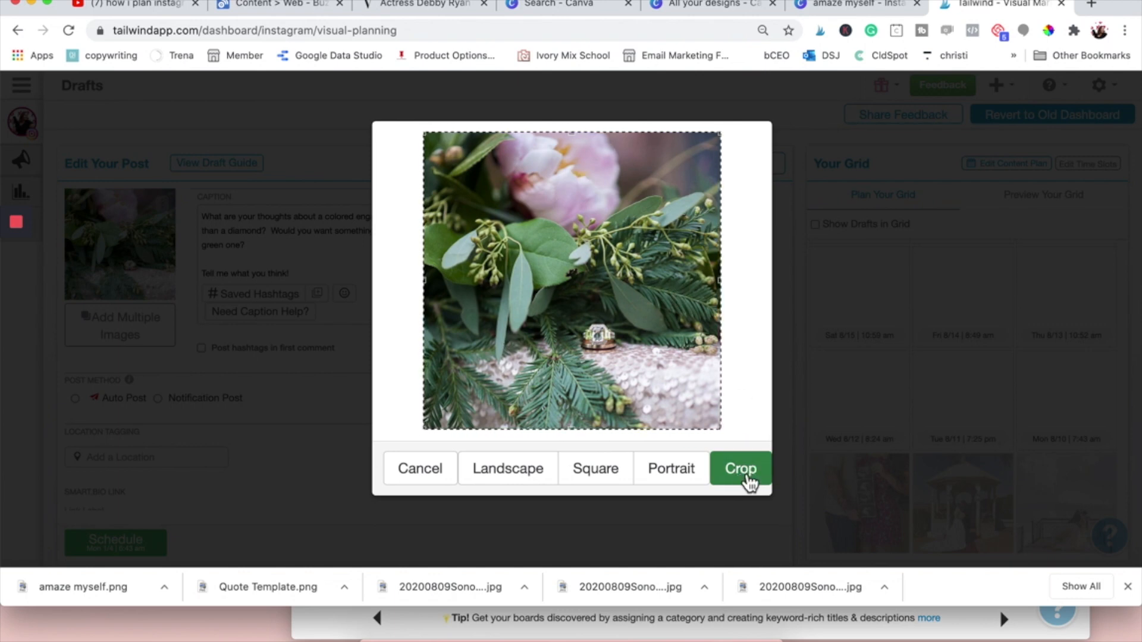
left_click(736, 479)
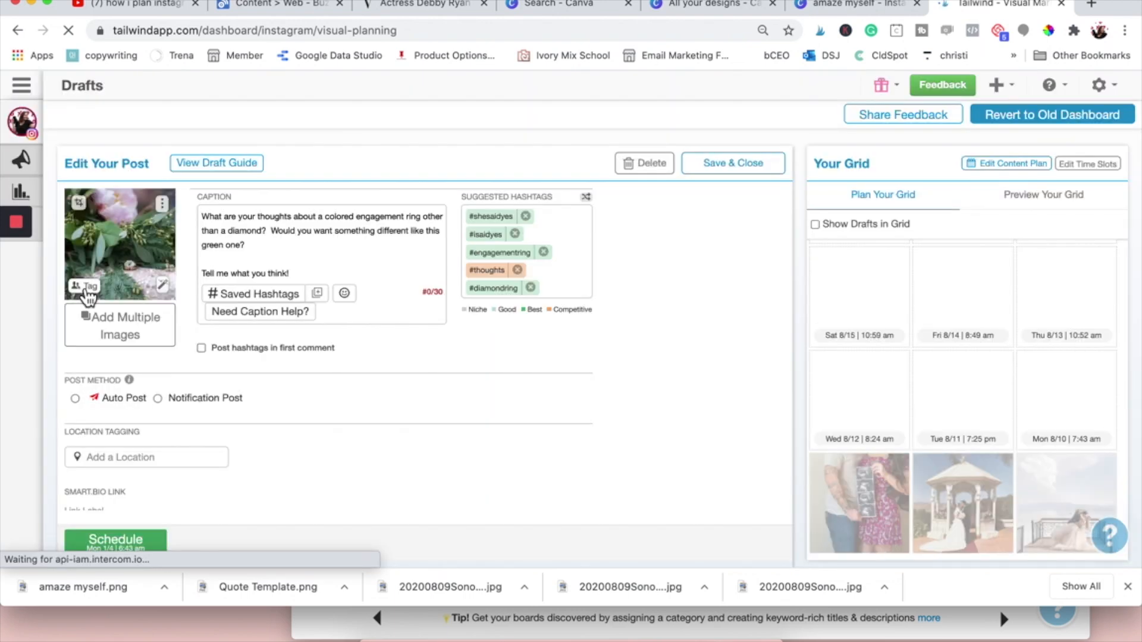
Tag the account dubonfloraldesign on the pink flower in the post's photo.
left_click(87, 287)
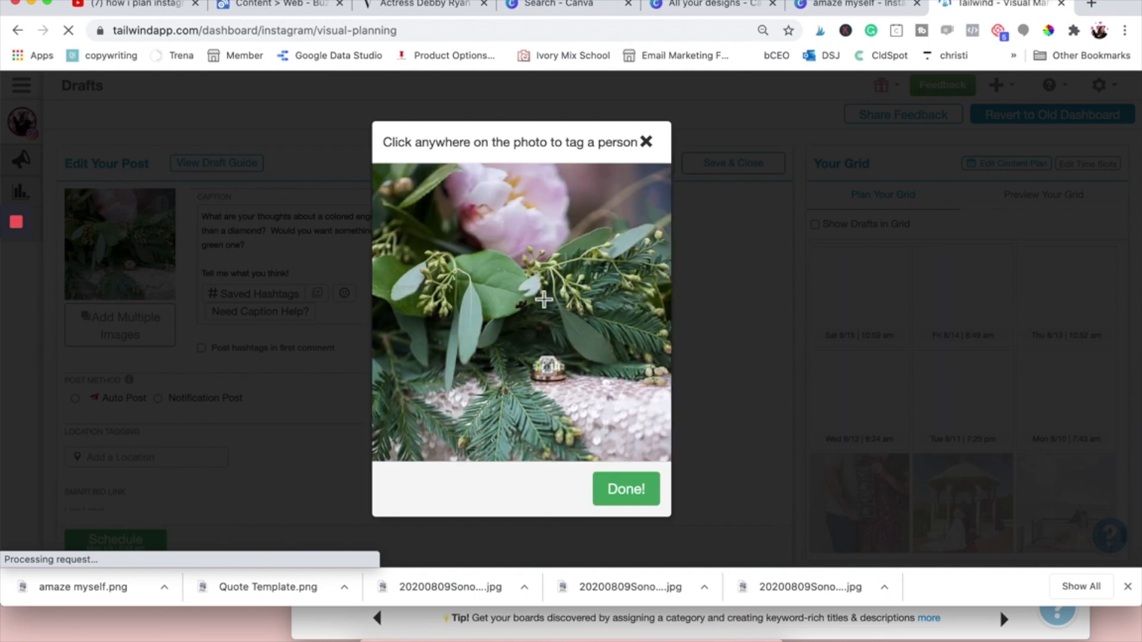
left_click(514, 240)
type("dubon")
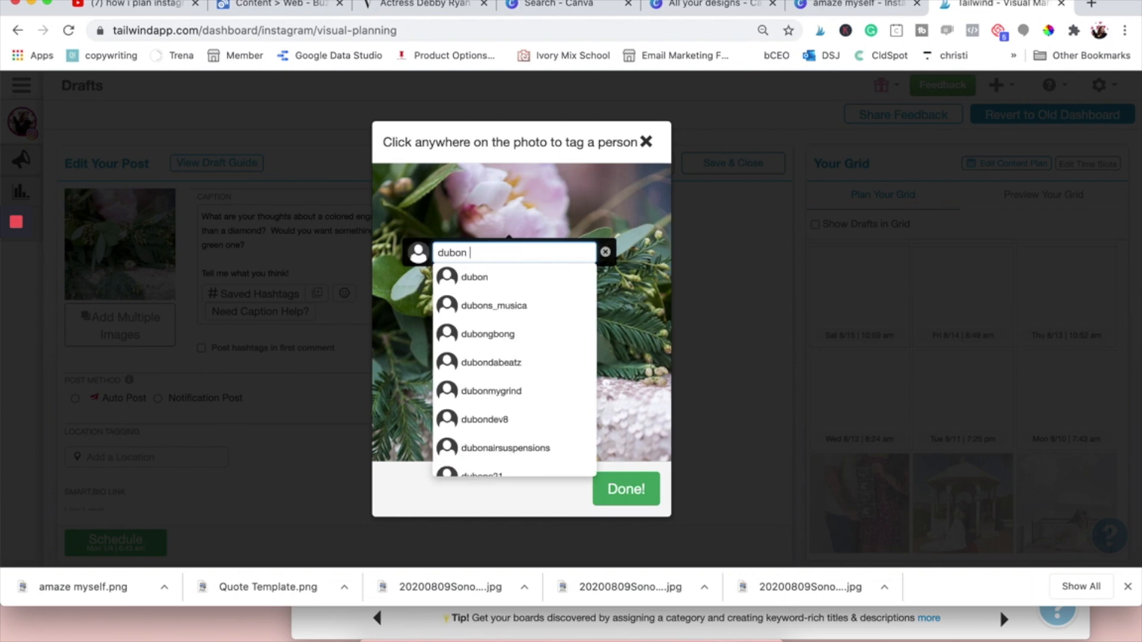
type(" flor")
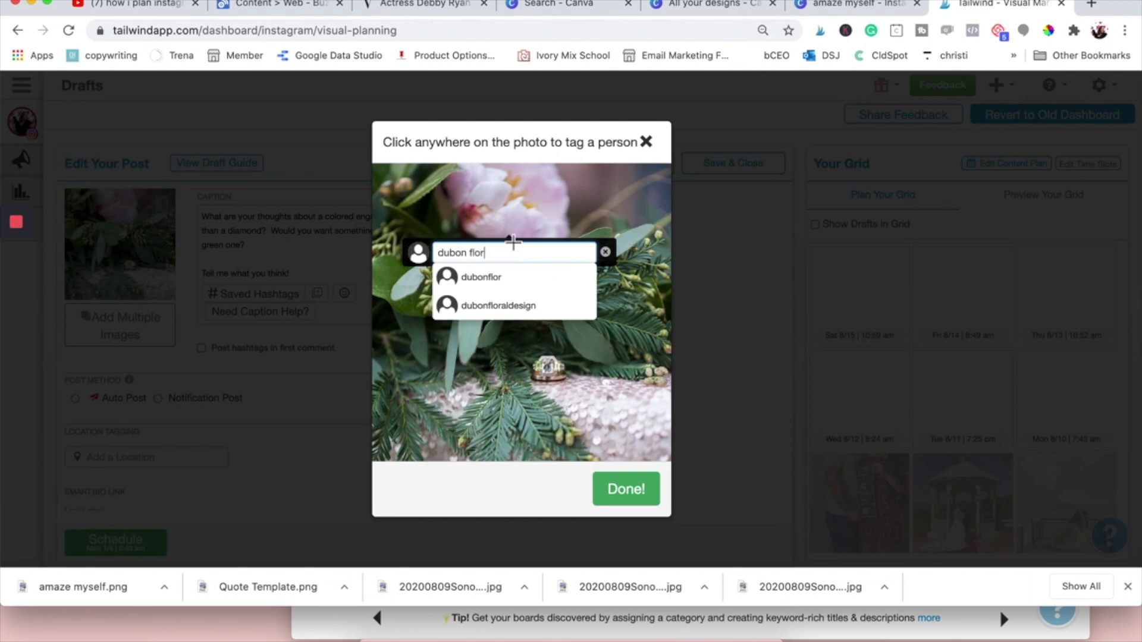
left_click(516, 305)
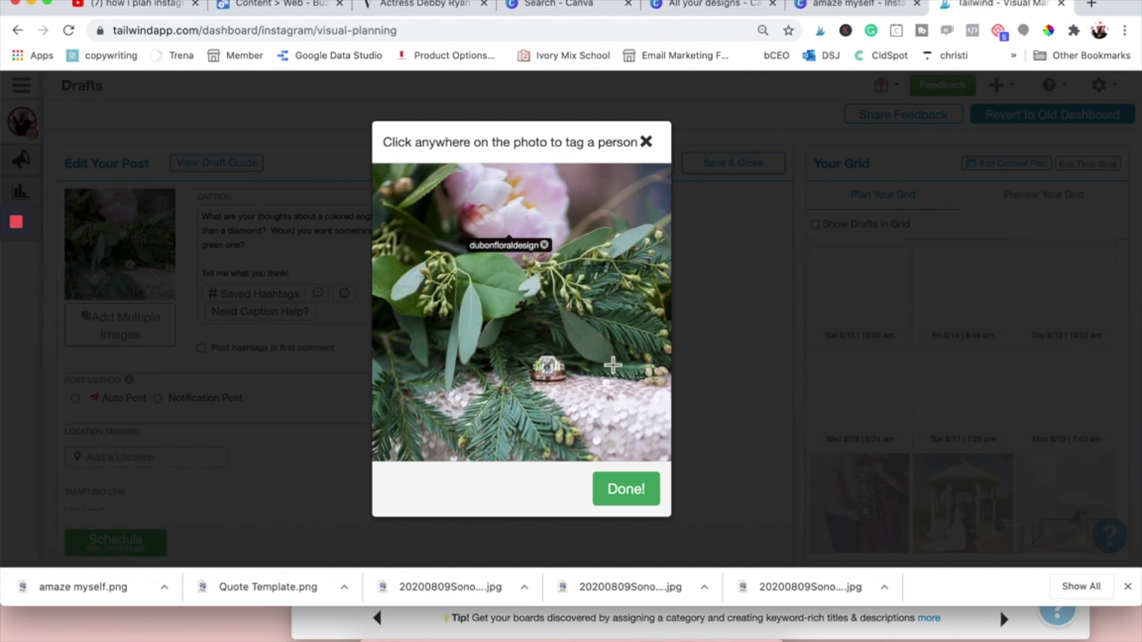
Tag the photographer's own account on the lower part of the photo and finish tagging.
left_click(452, 396)
type("jenvazquez")
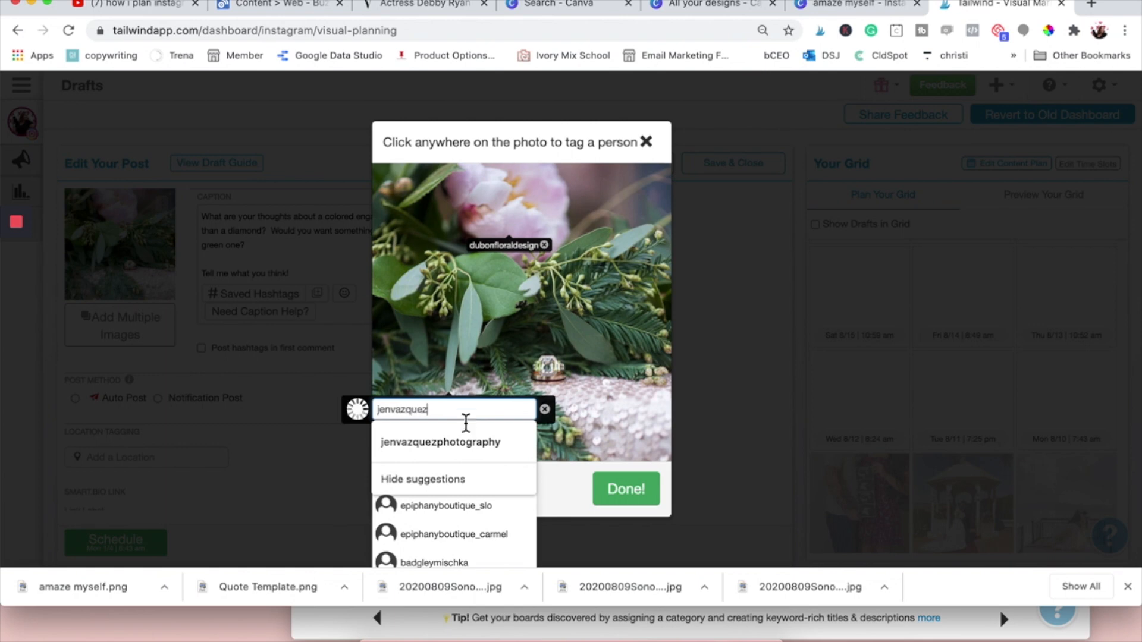
left_click(469, 442)
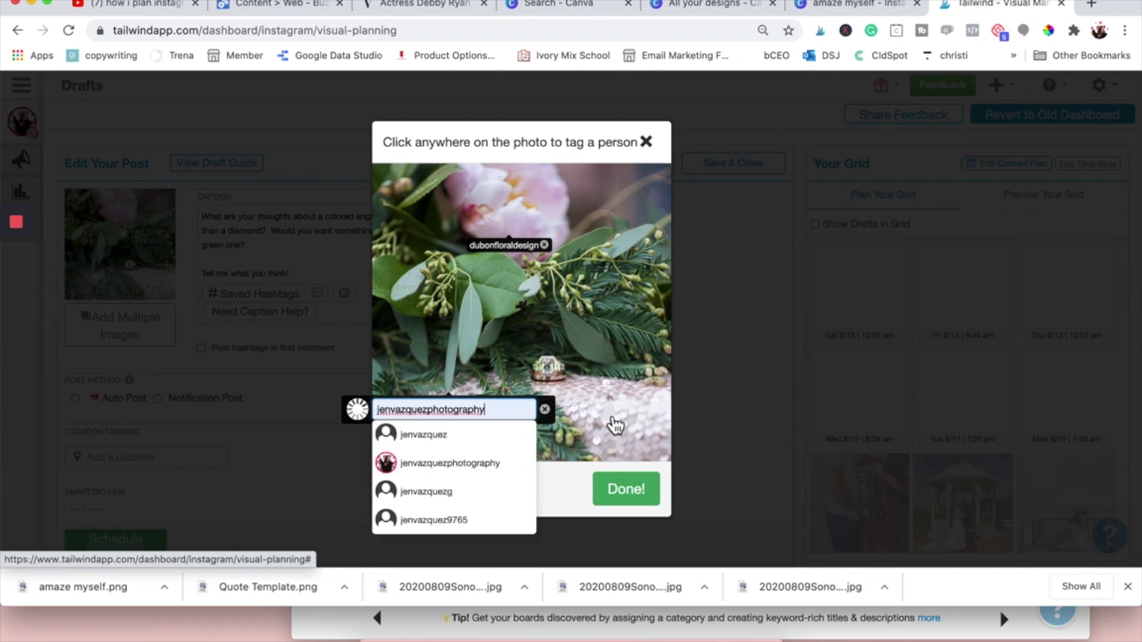
left_click(479, 441)
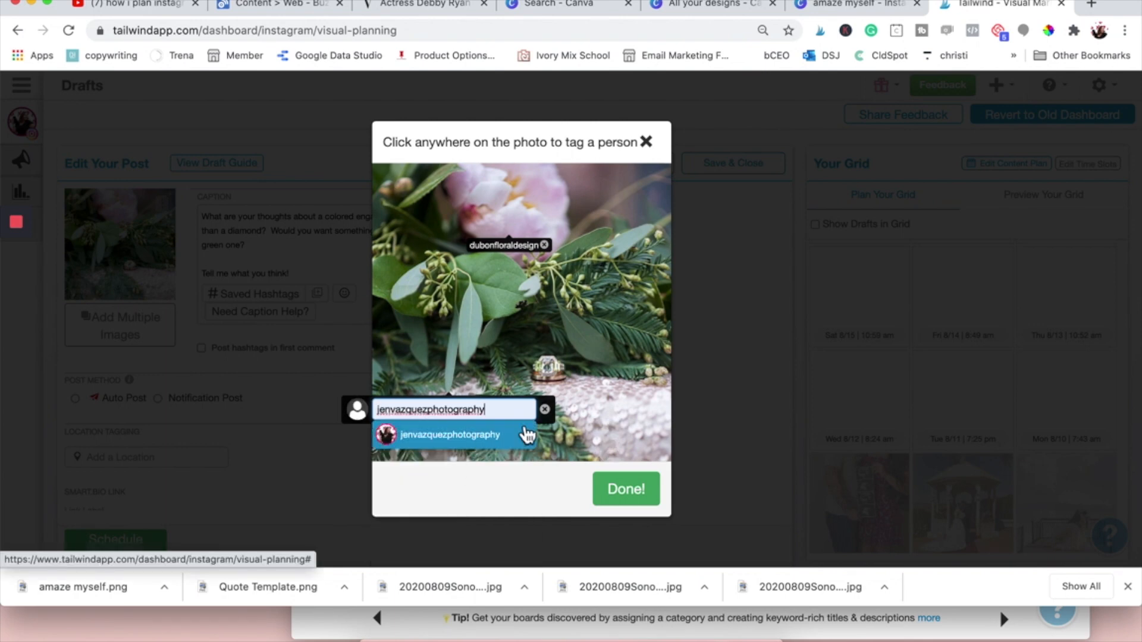
left_click(625, 489)
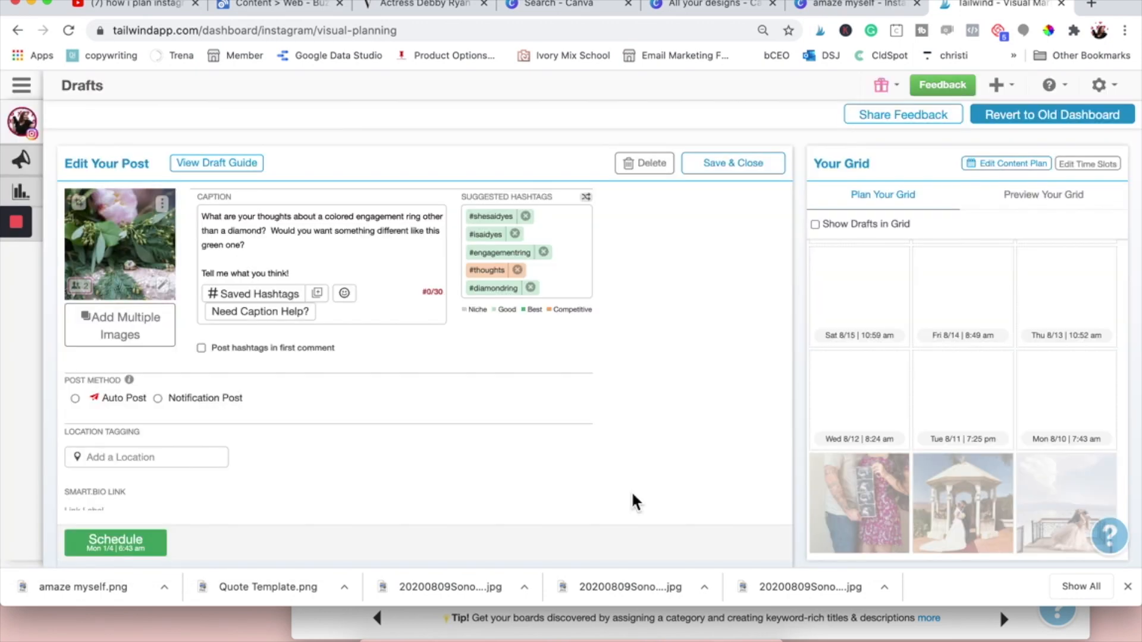
Examine the caption help: caption templates, curated example posts, post prompts, August holidays and the Relate template category.
left_click(250, 221)
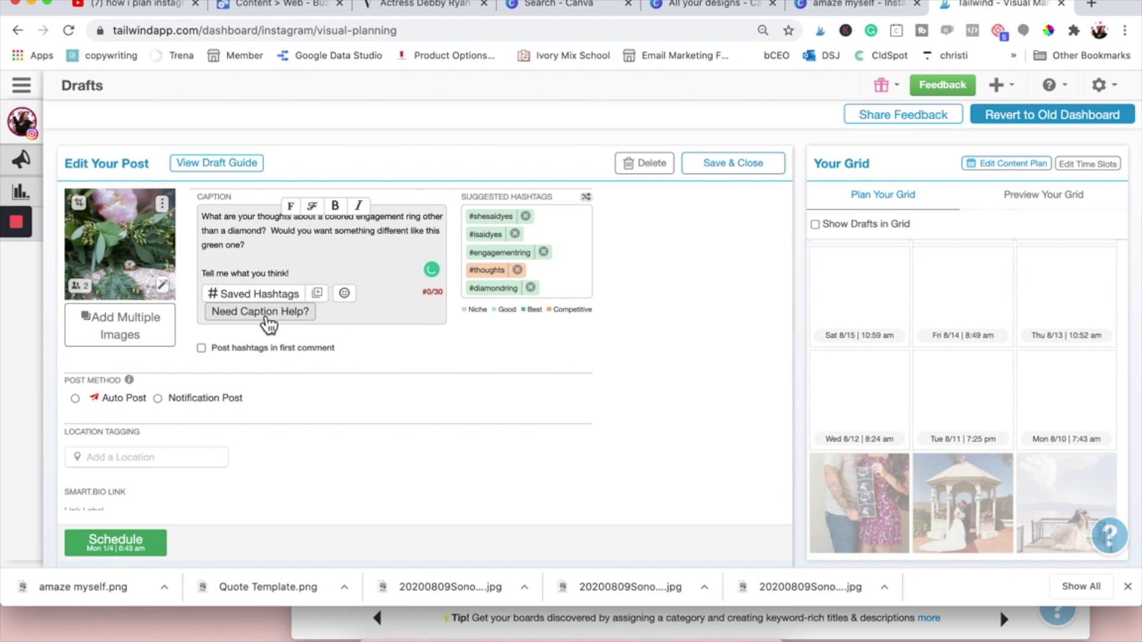
left_click(307, 312)
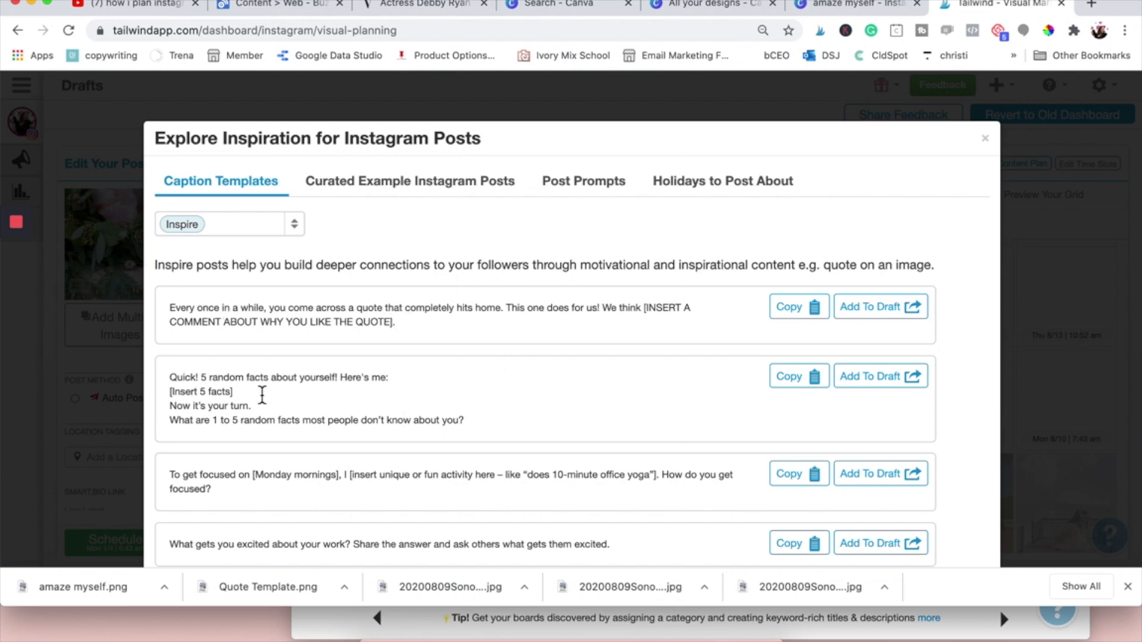
scroll(409, 503, "down", 3)
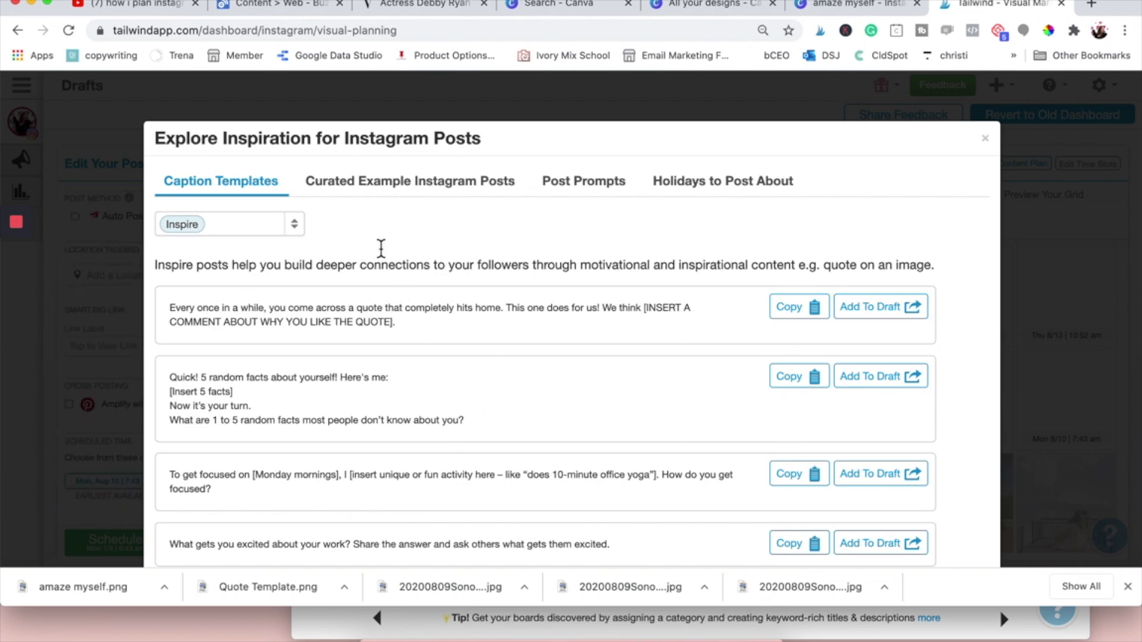
left_click(388, 191)
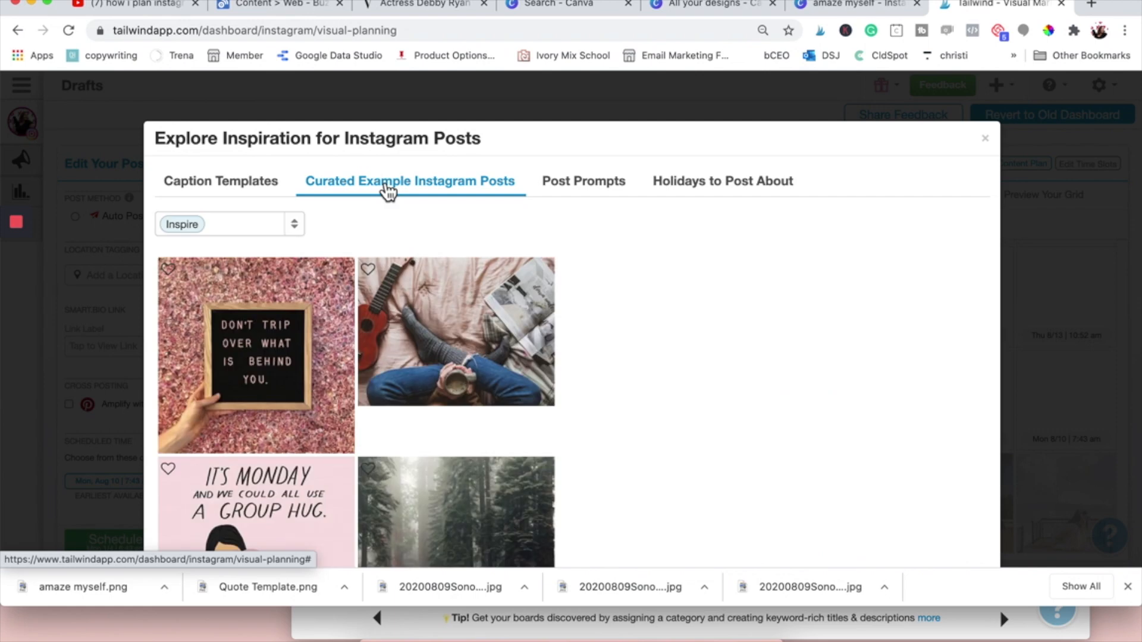
left_click(578, 192)
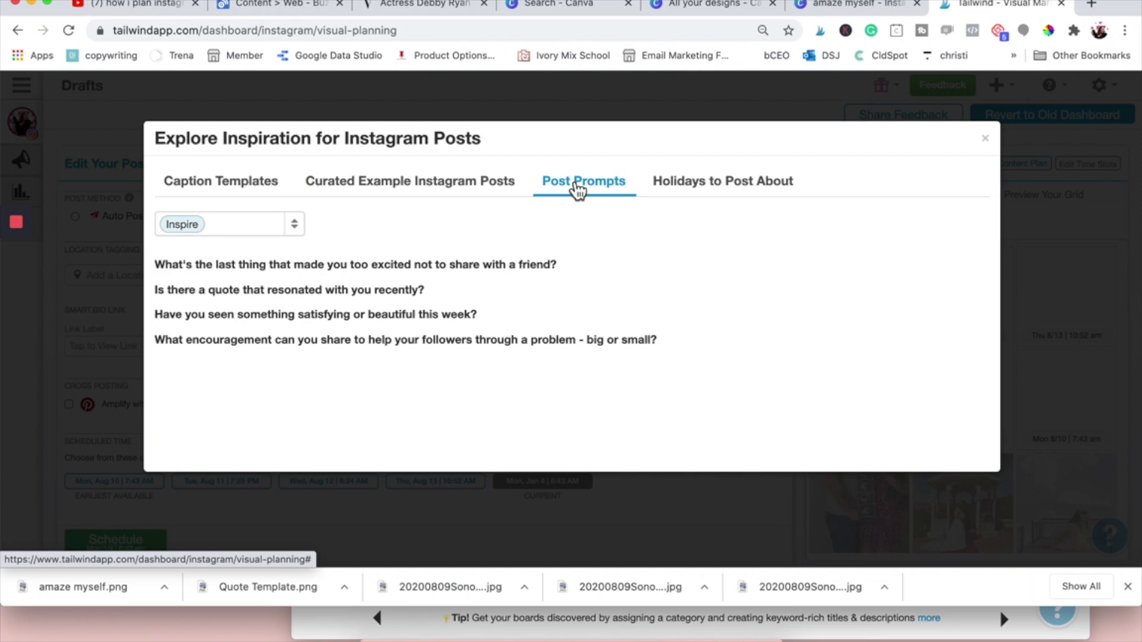
left_click(706, 194)
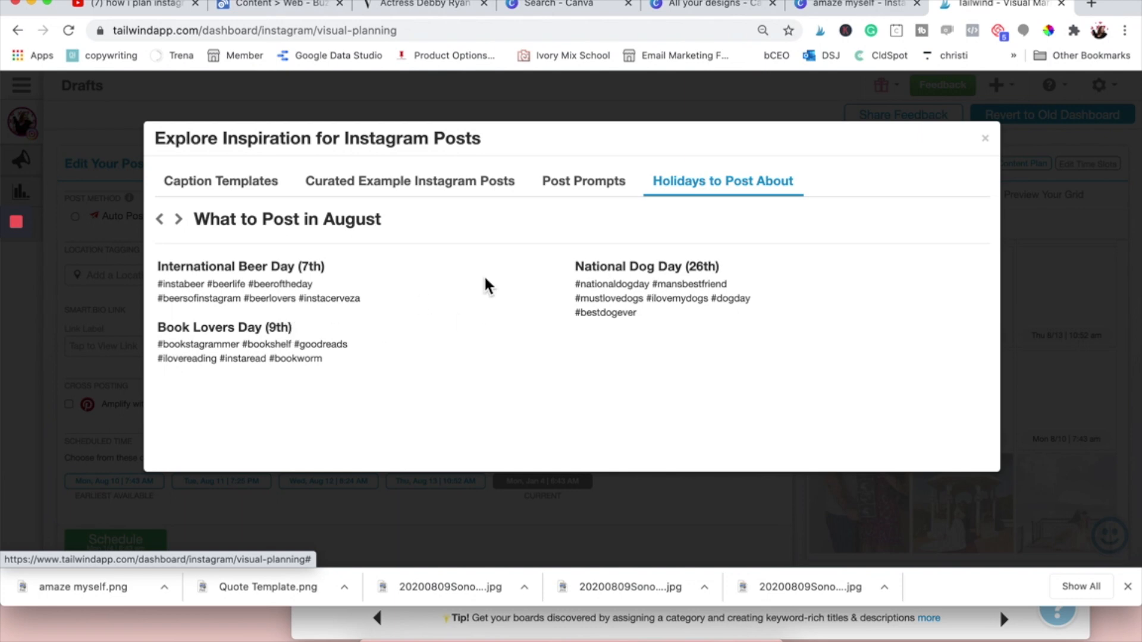
left_click(232, 192)
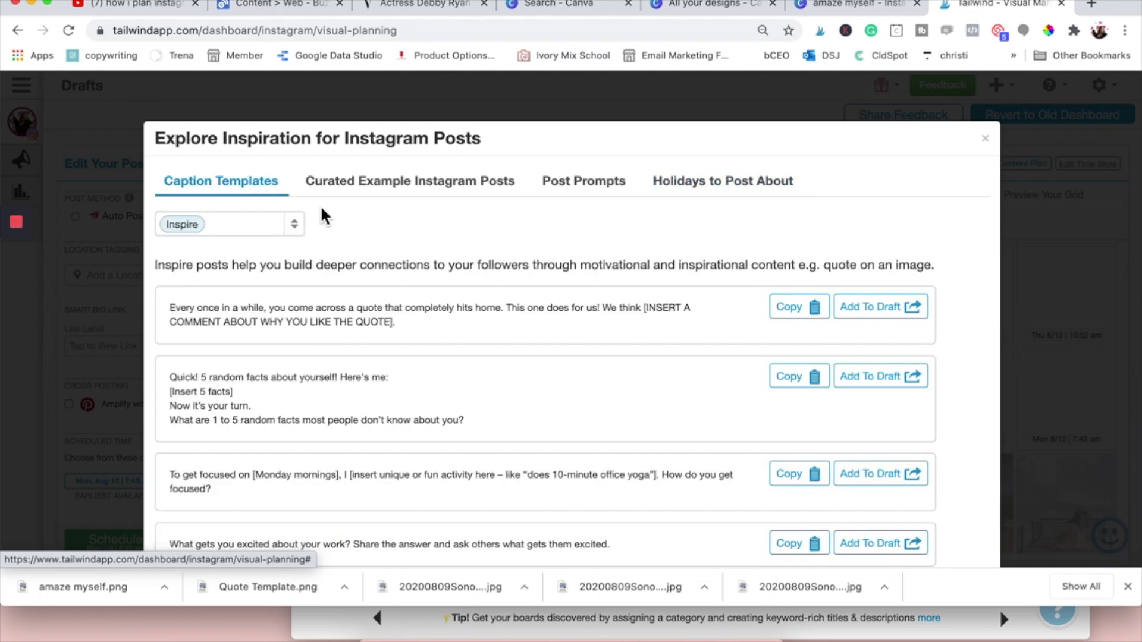
left_click(299, 234)
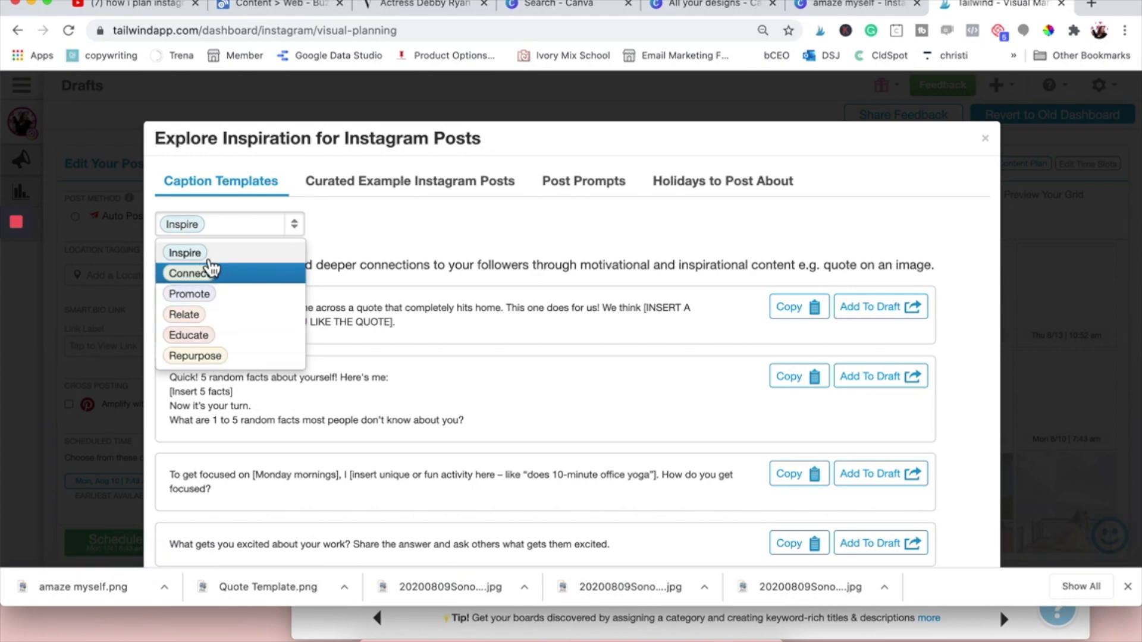
left_click(198, 315)
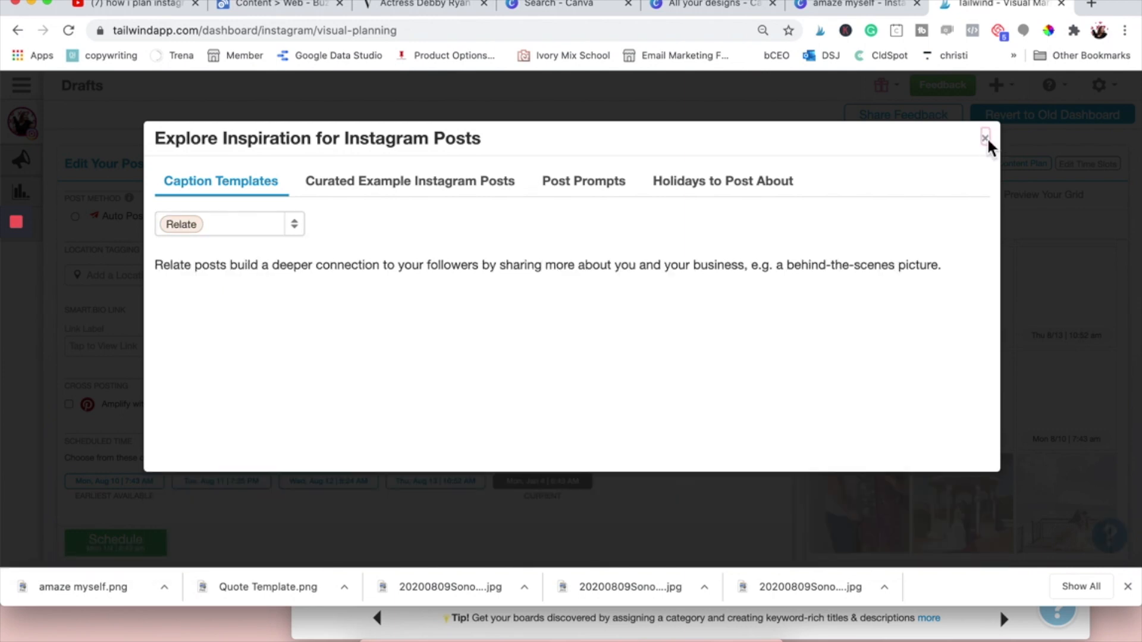
left_click(985, 138)
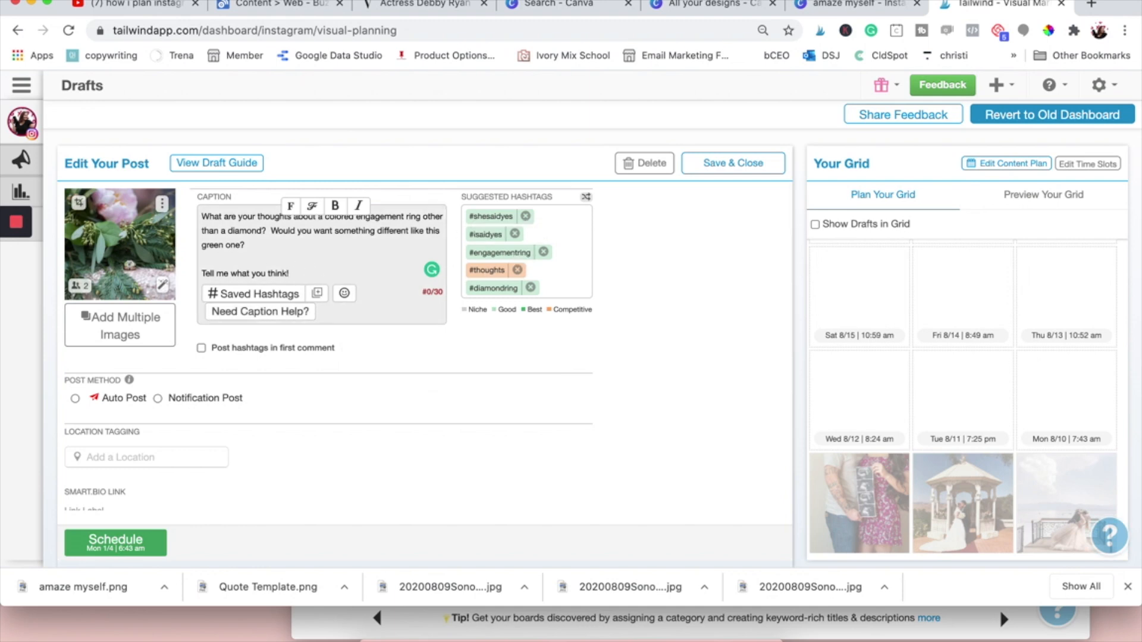
Add the photographer's business hashtag on a new line under the caption and enable posting hashtags in the first comment.
key("Return")
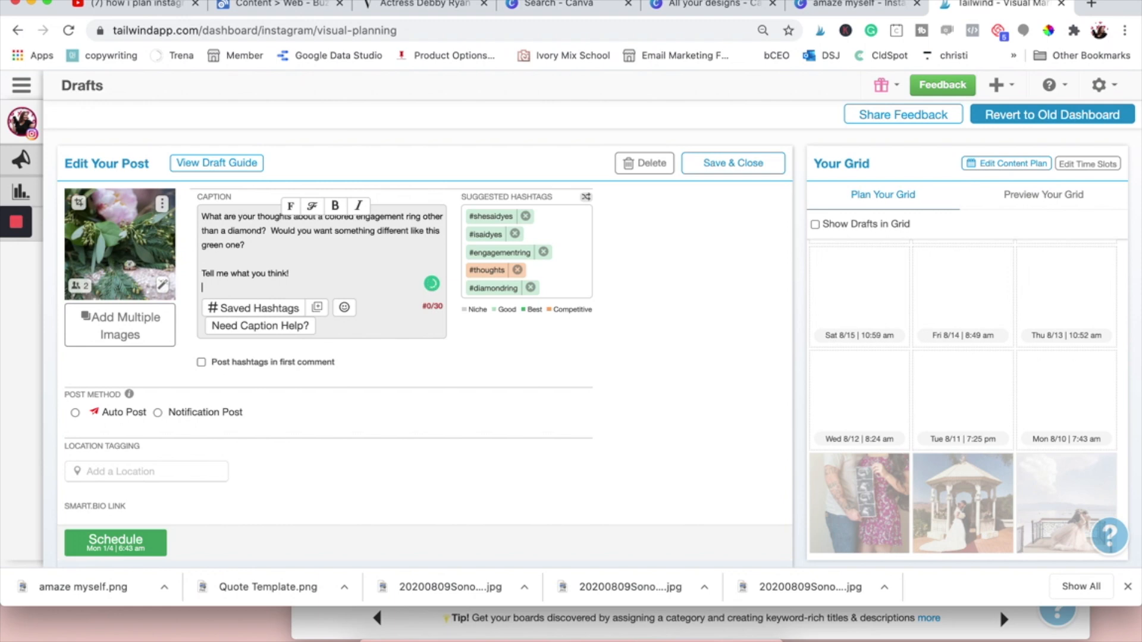
type("#")
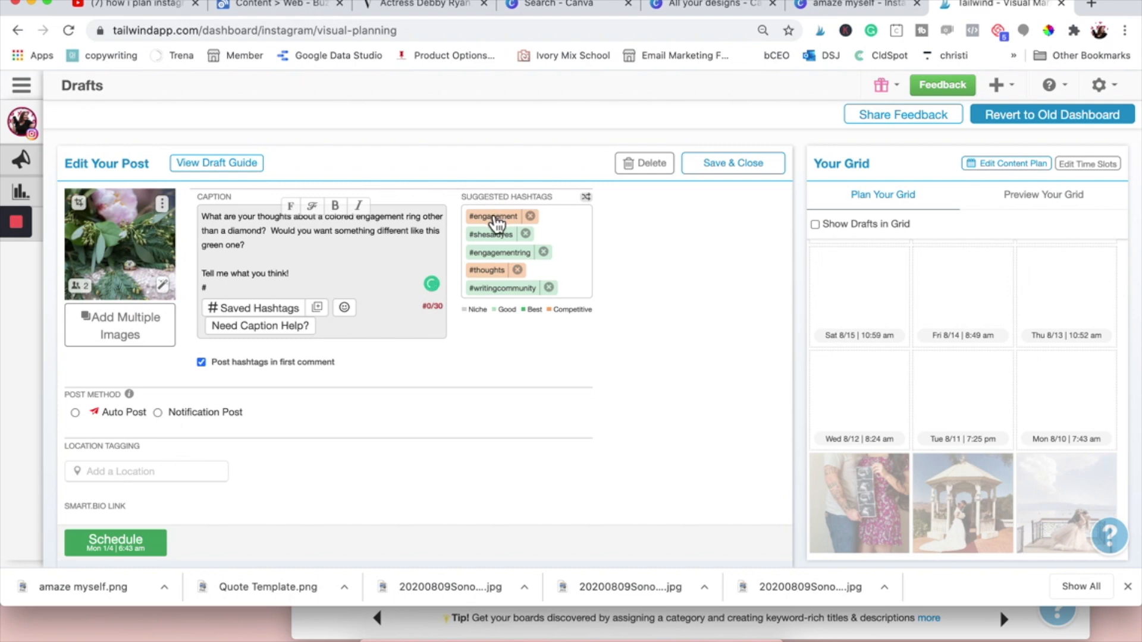
type("jenvazquezphotography")
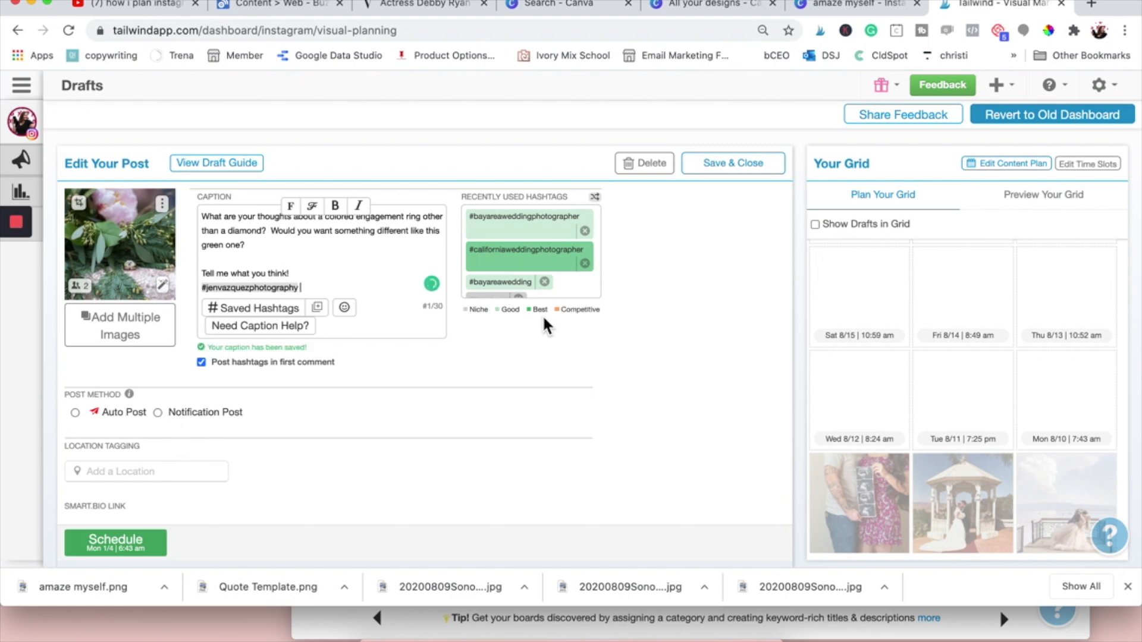
Add the suggested hashtags #californiaweddingphotographer and #elopementphotographer, plus #engagementring after the photographer's business hashtag.
mouse_move(497, 261)
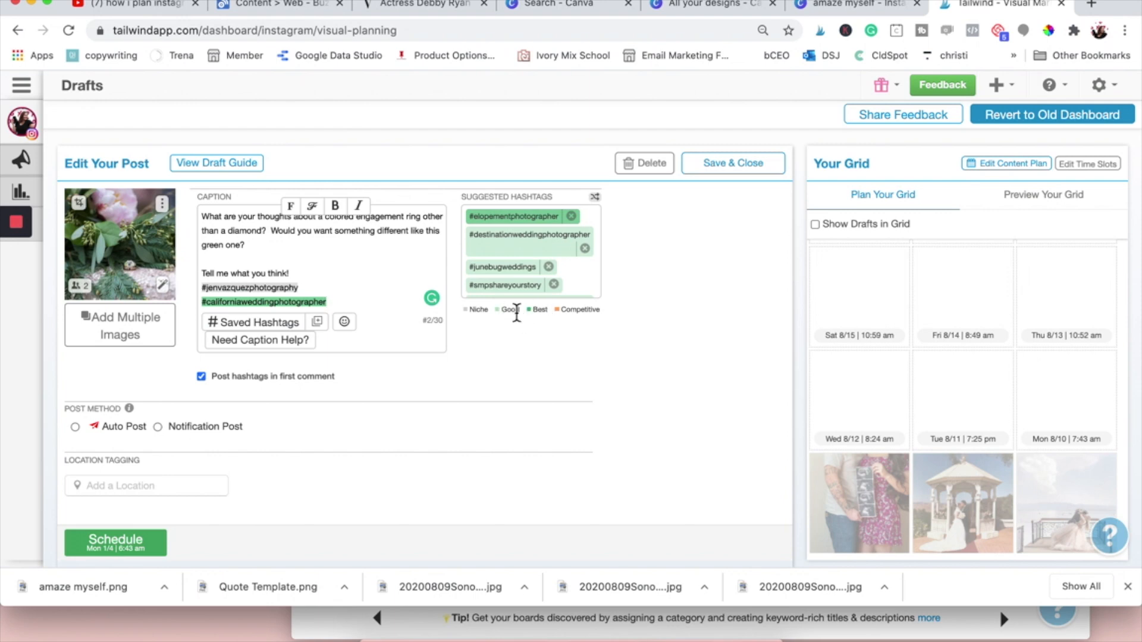
mouse_move(502, 218)
left_click(502, 220)
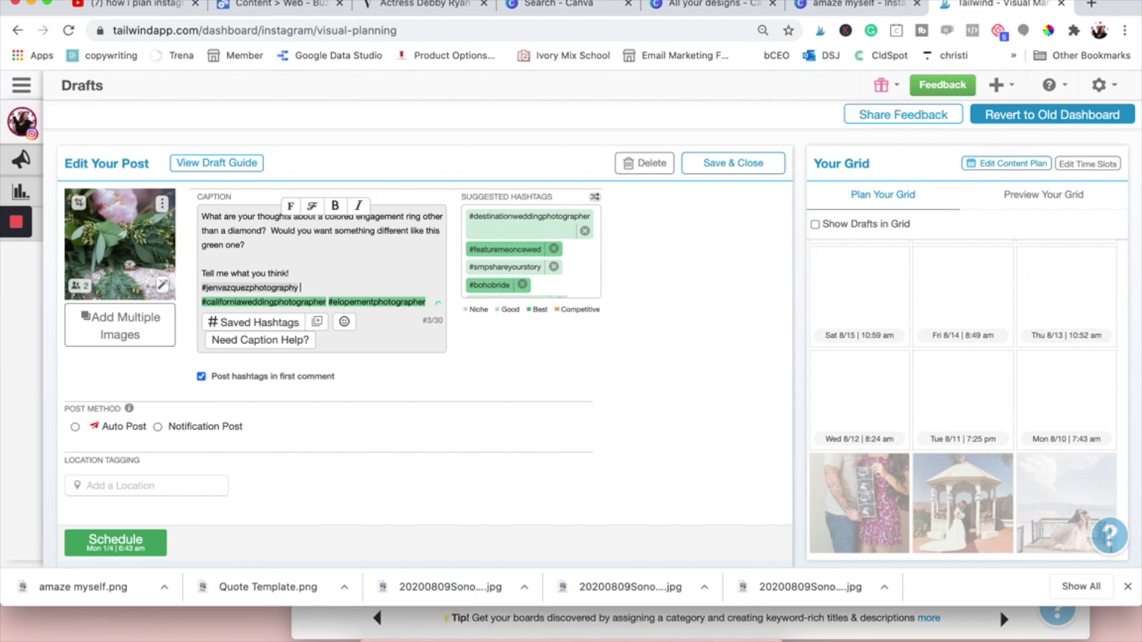
type("#engagementring")
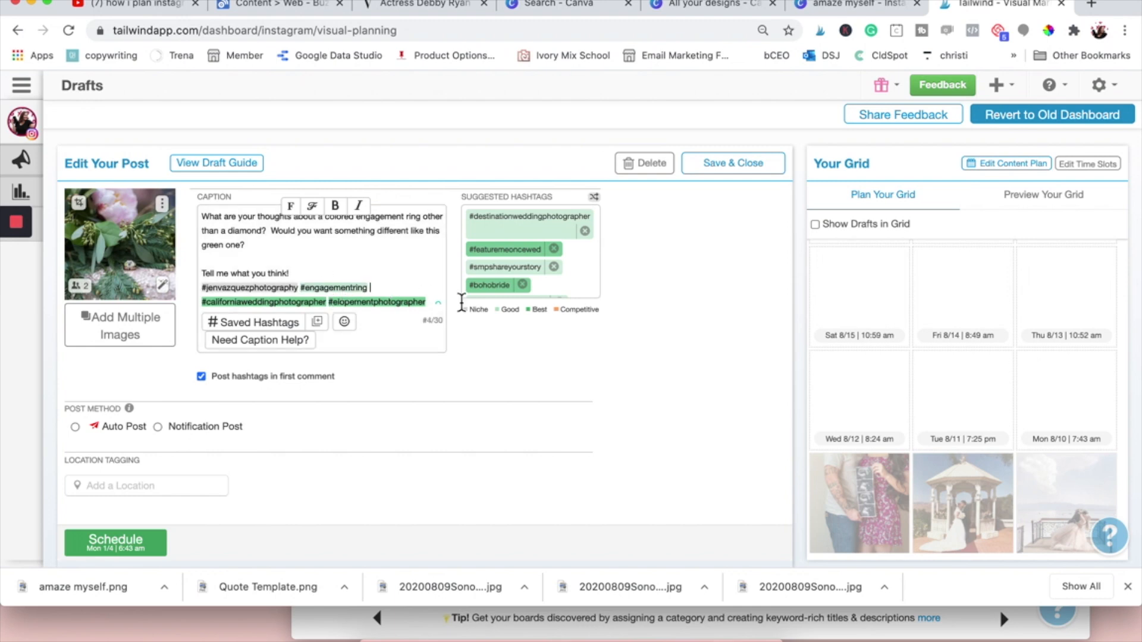
Shuffle the hashtag suggestions and add #destinationwedding and #destinationweddingphotographer to the caption.
left_click(597, 199)
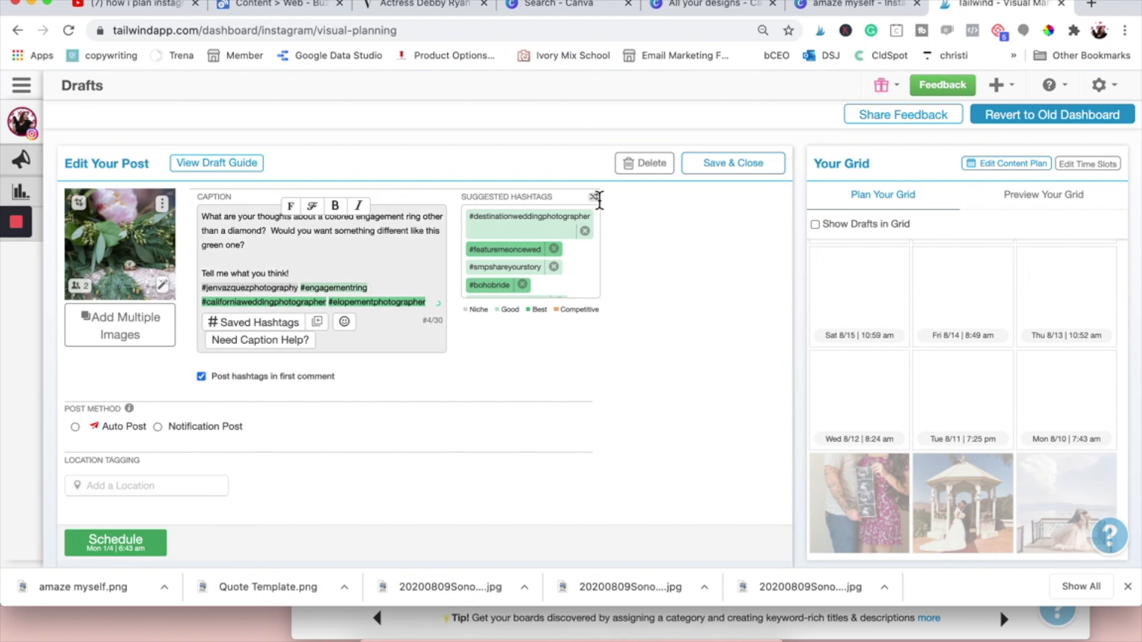
left_click(596, 199)
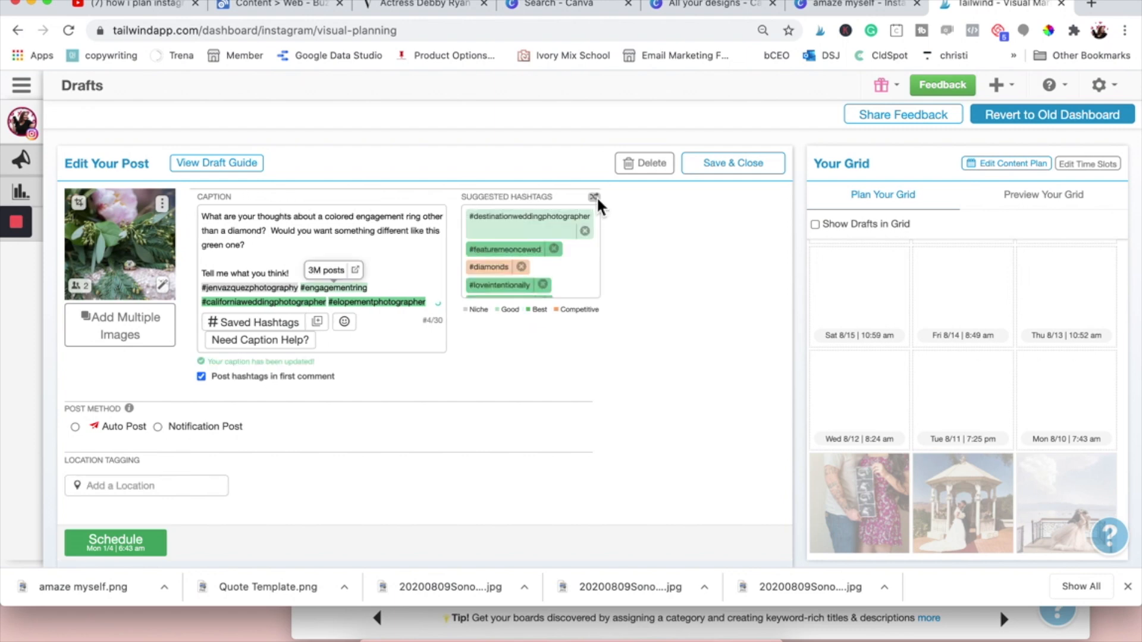
left_click(597, 198)
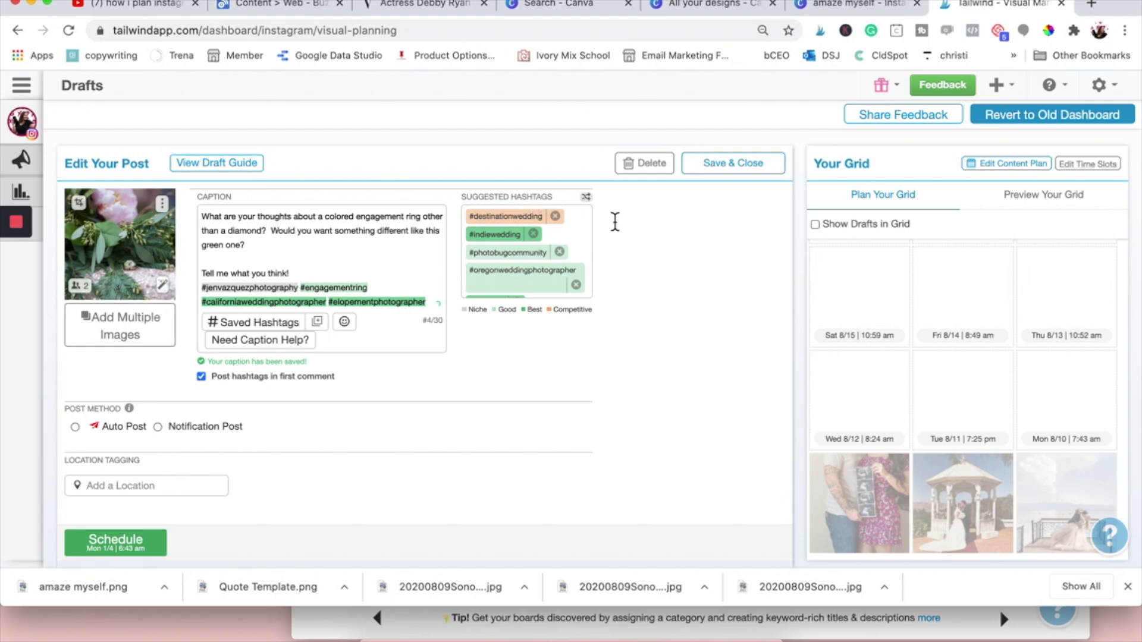
left_click(505, 225)
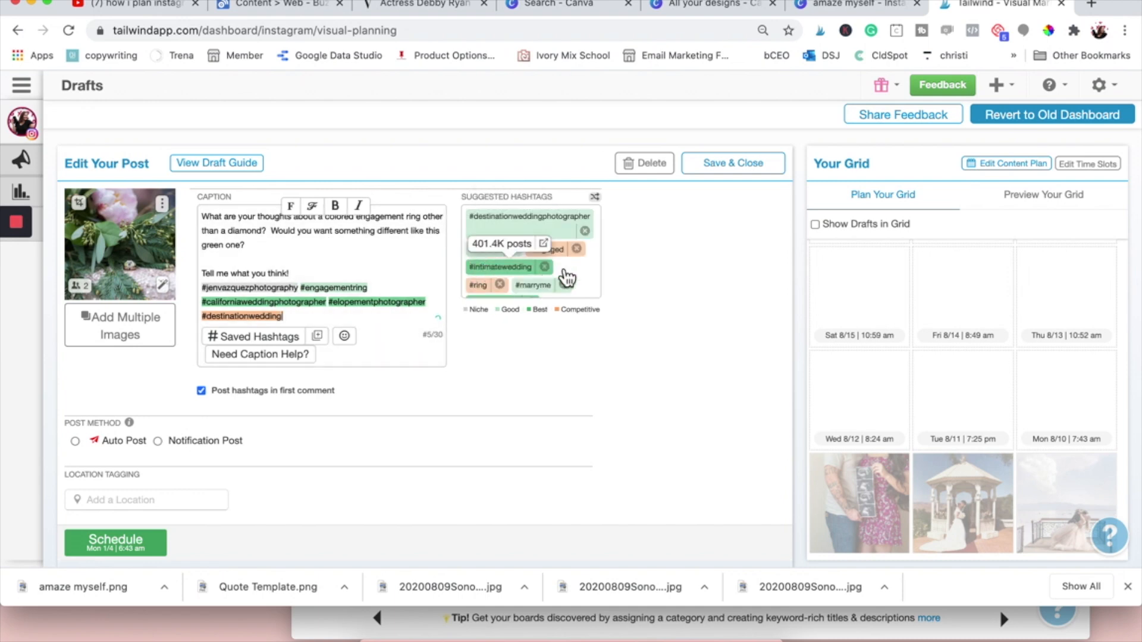
left_click(542, 221)
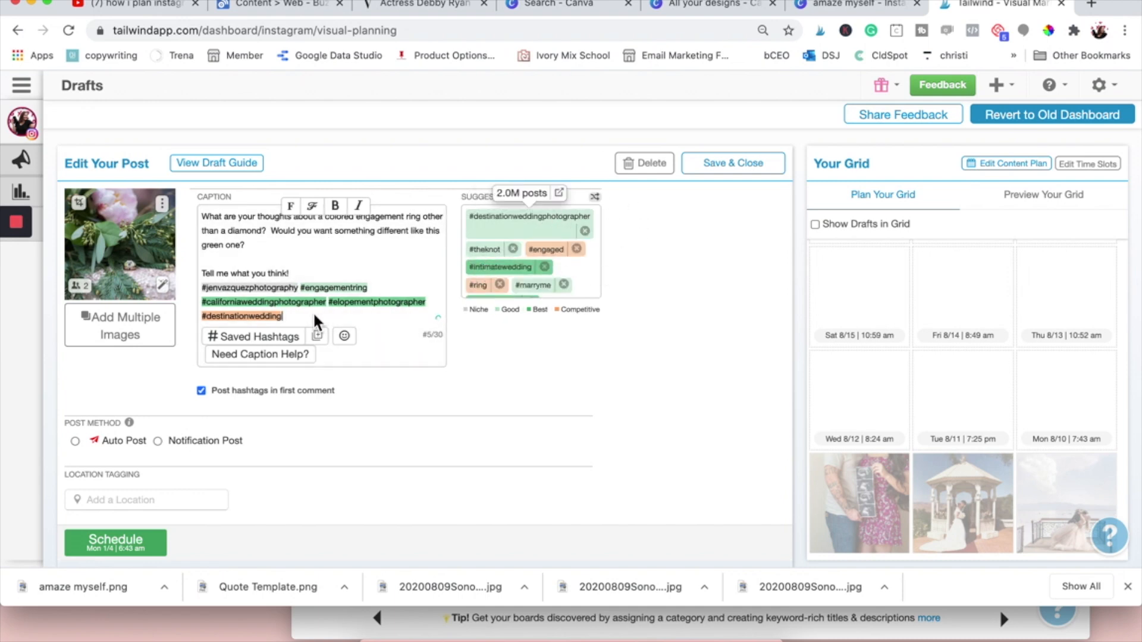
left_click(379, 290)
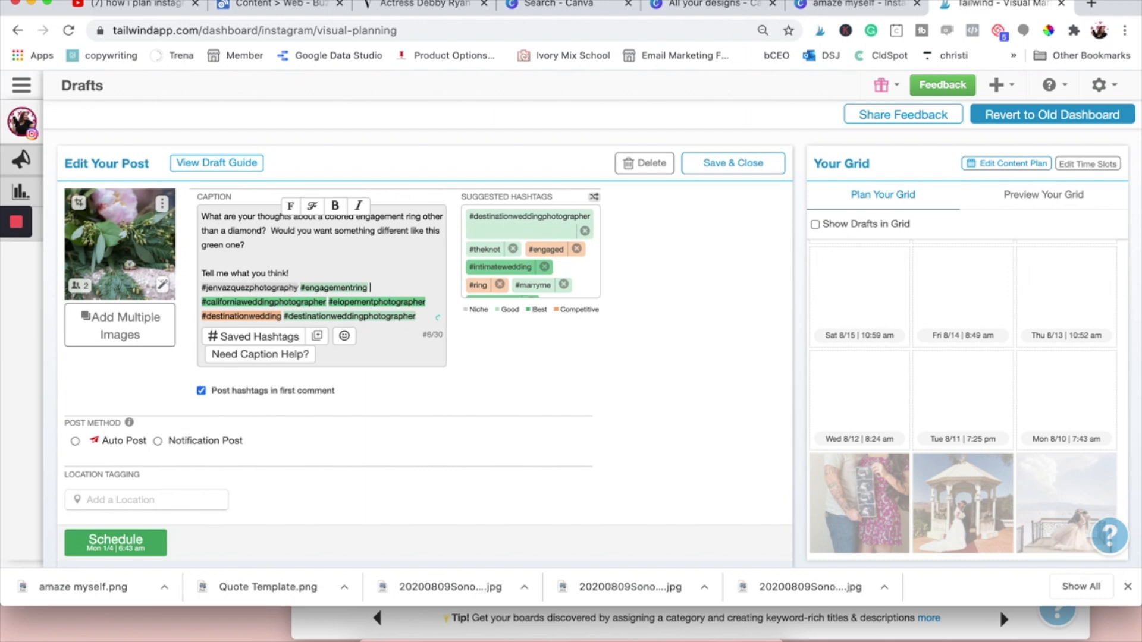
Add #notdiamondring, #engagementrings and #engagementstone after #engagementring in the caption, plus the suggested hashtag #intimatewedding.
type("#")
type("notdiamondring #engagementrings #")
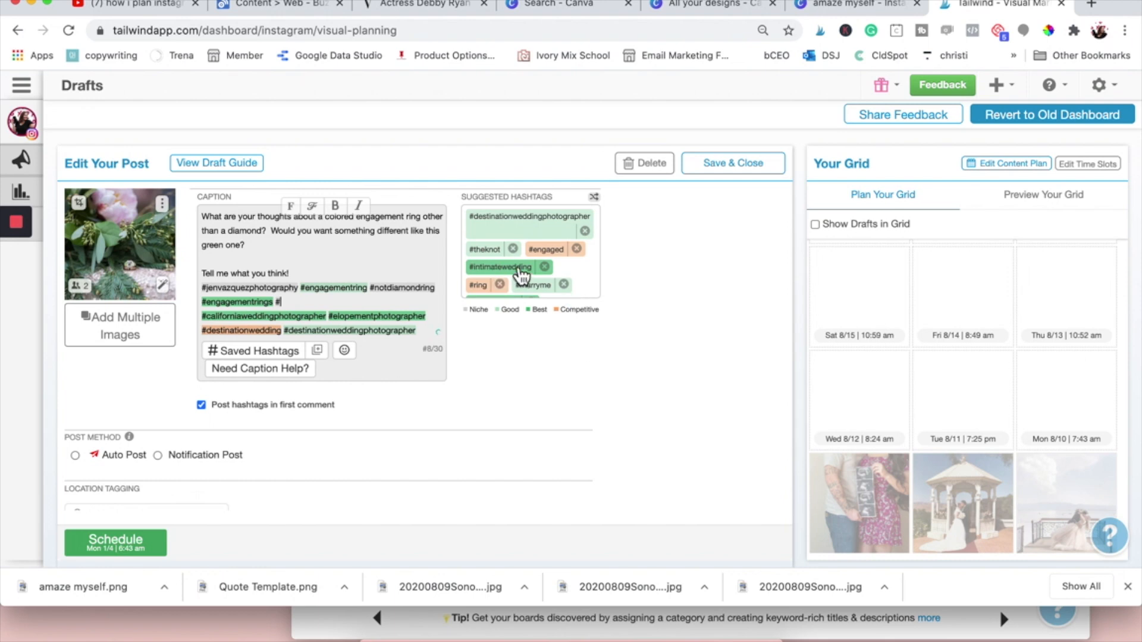
type("engagementstone")
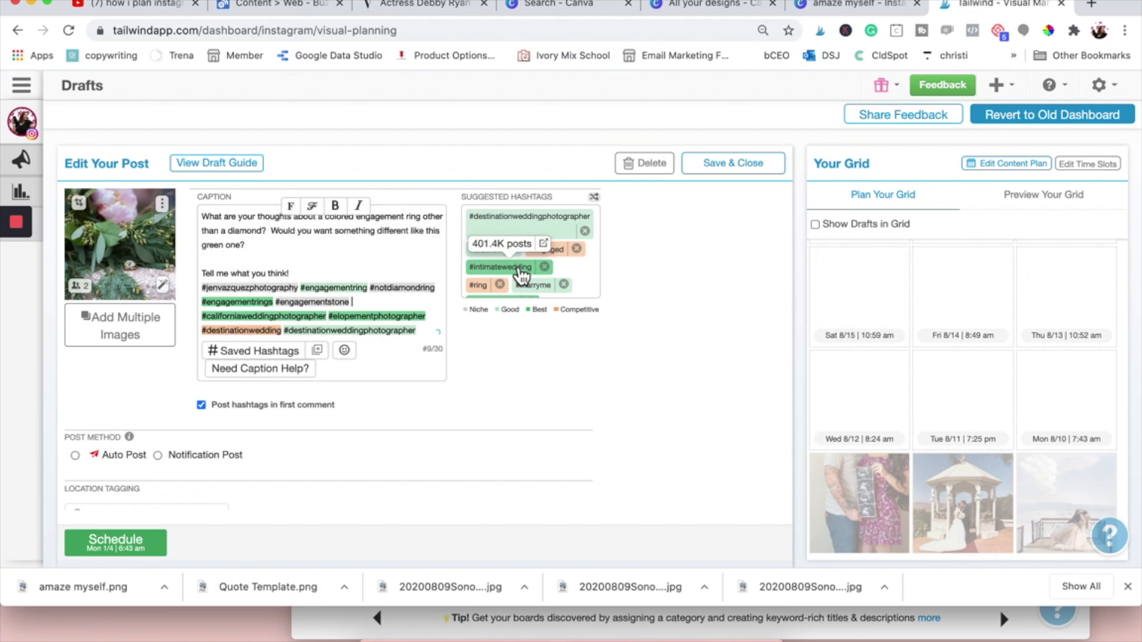
left_click(520, 271)
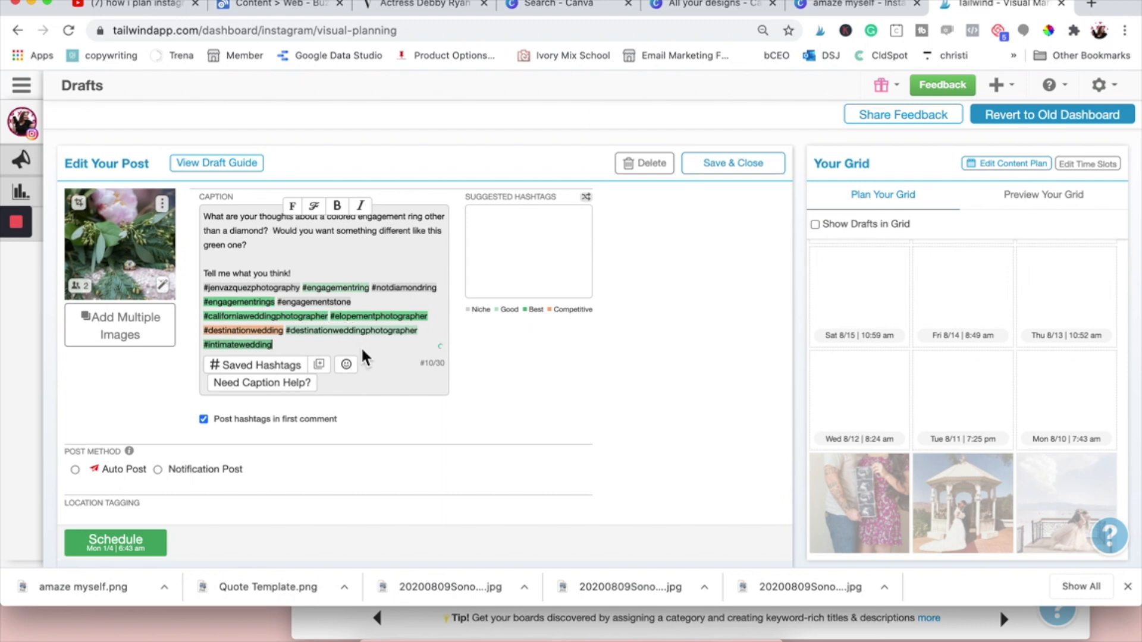
Set the post method to Auto Post and tag the location as Gilroy, California.
scroll(368, 376, "down", 3)
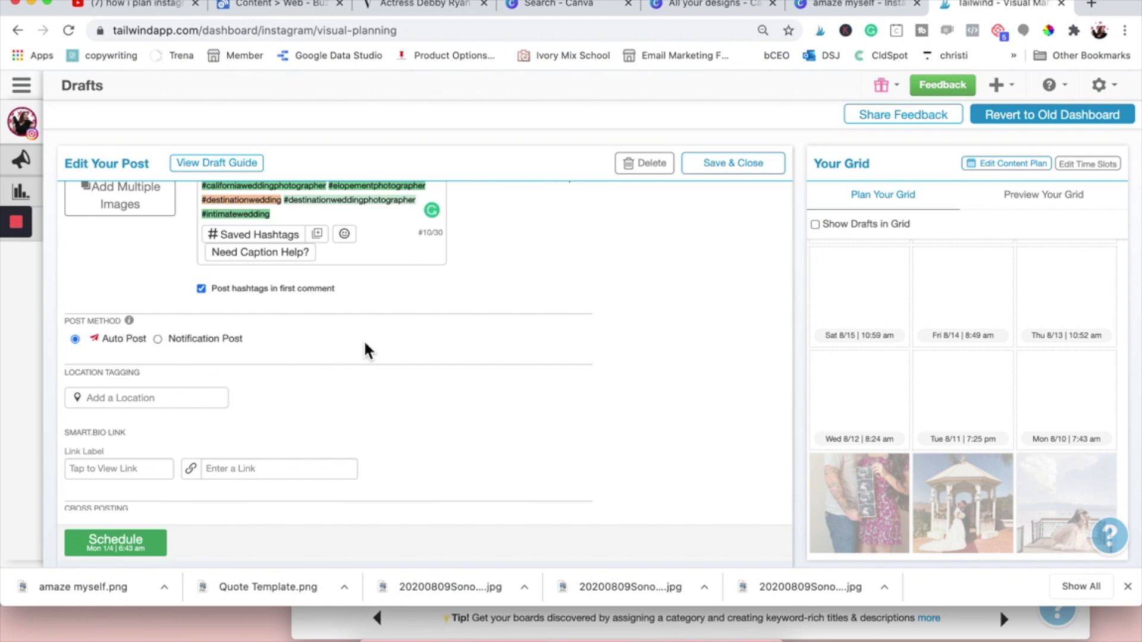
scroll(364, 344, "down", 3)
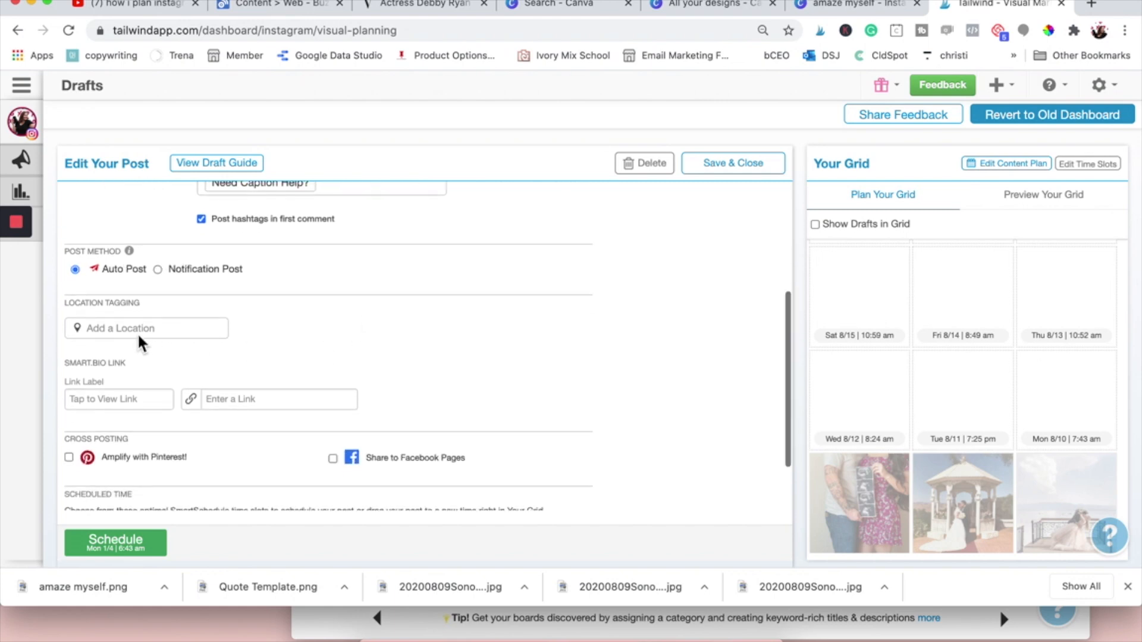
left_click(124, 328)
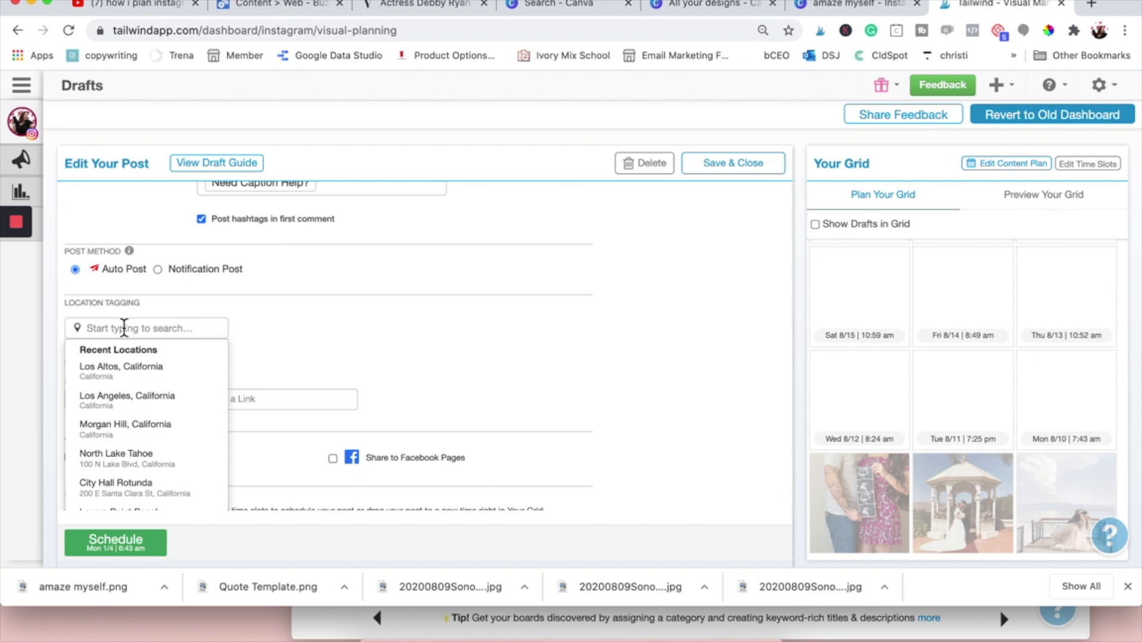
type("m")
key("BackSpace")
type("gilroy")
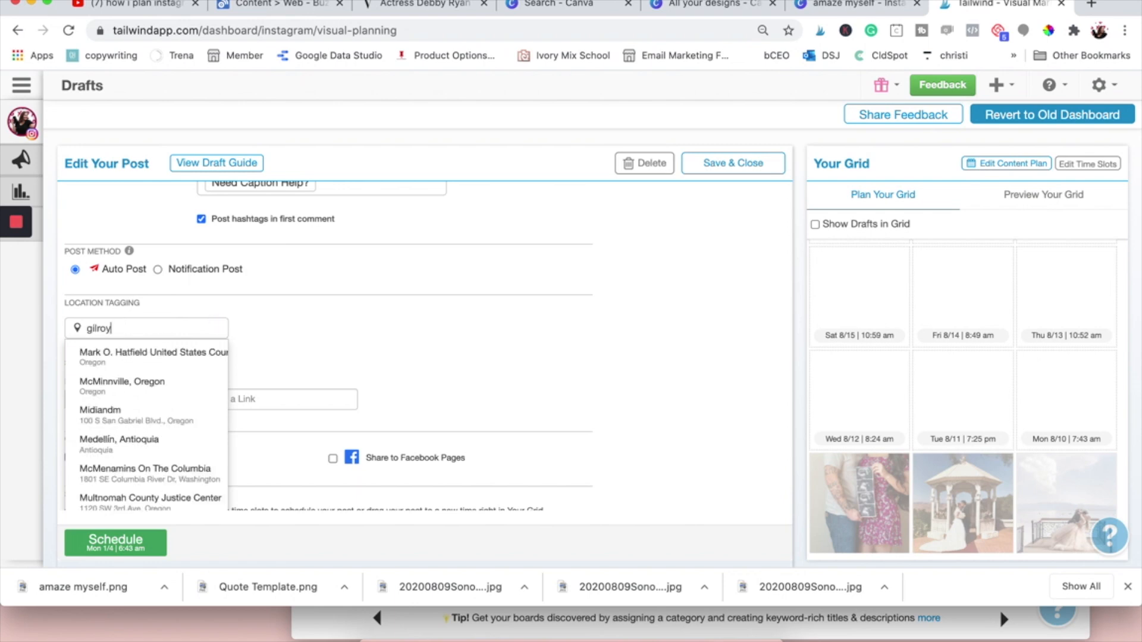
type(", california")
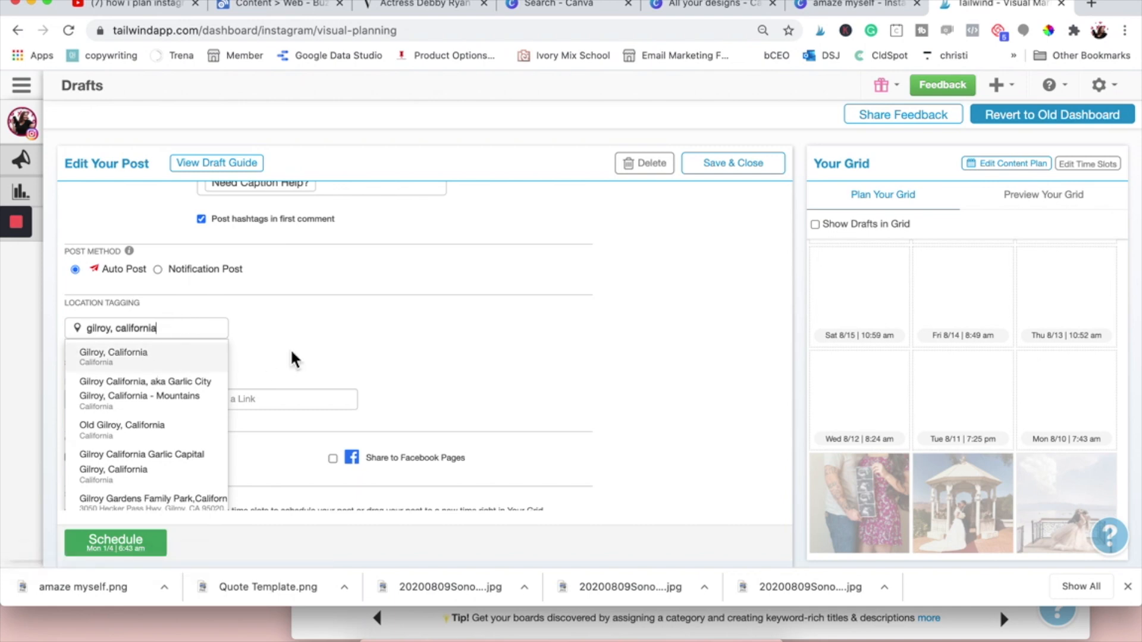
left_click(151, 361)
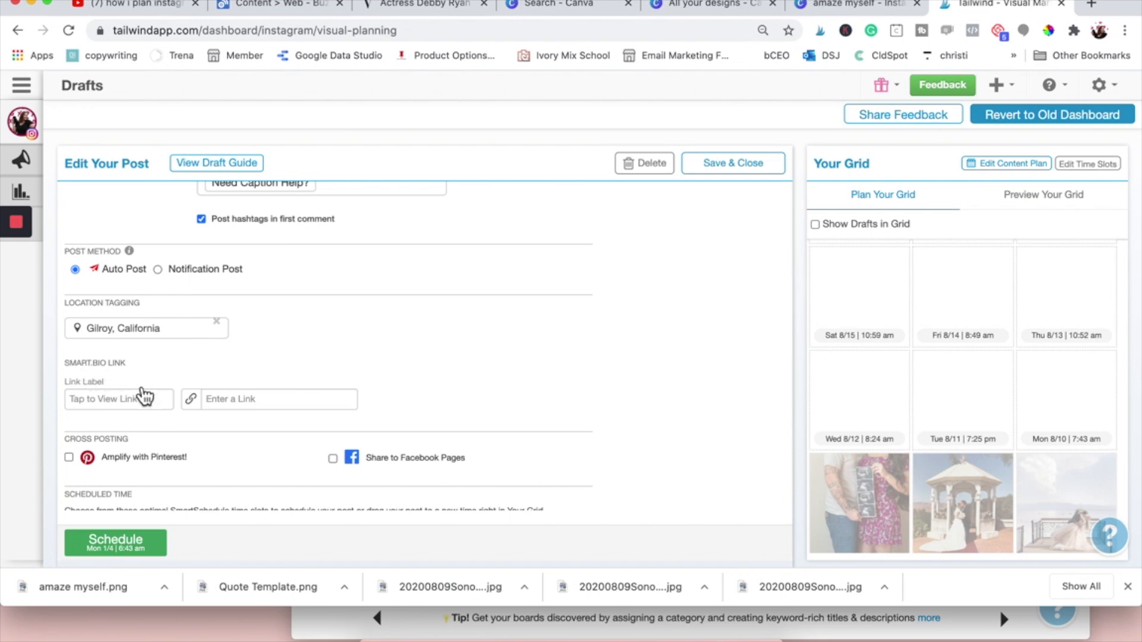
Fill in the Smart.bio link with the label "Website" and the photographer's https website address.
left_click(112, 403)
type("Website")
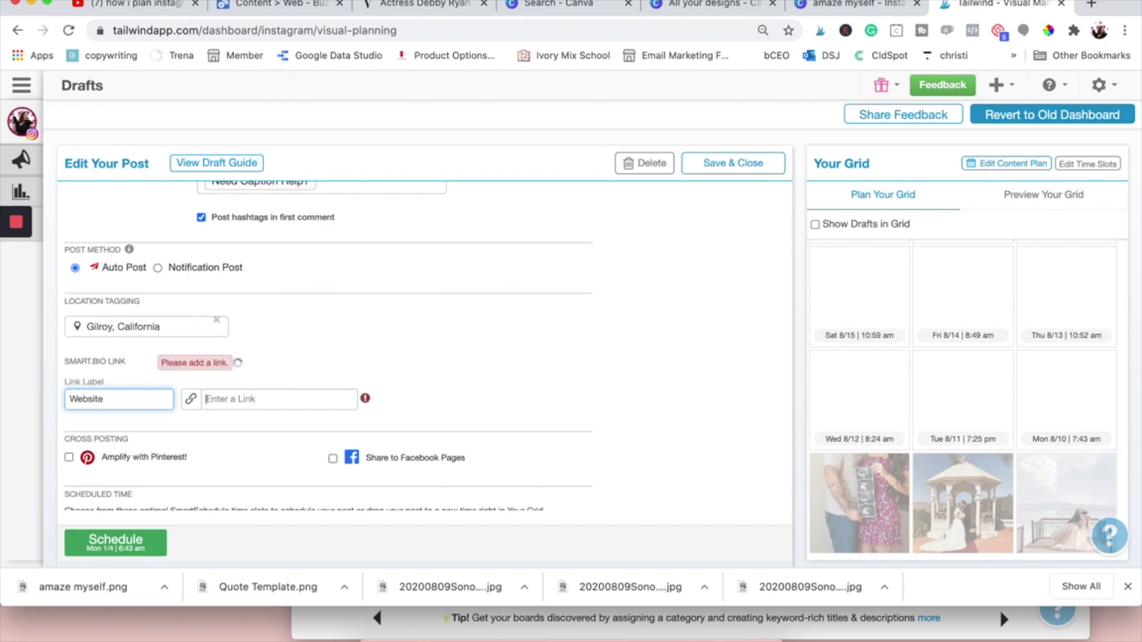
type("https://jenvazqu")
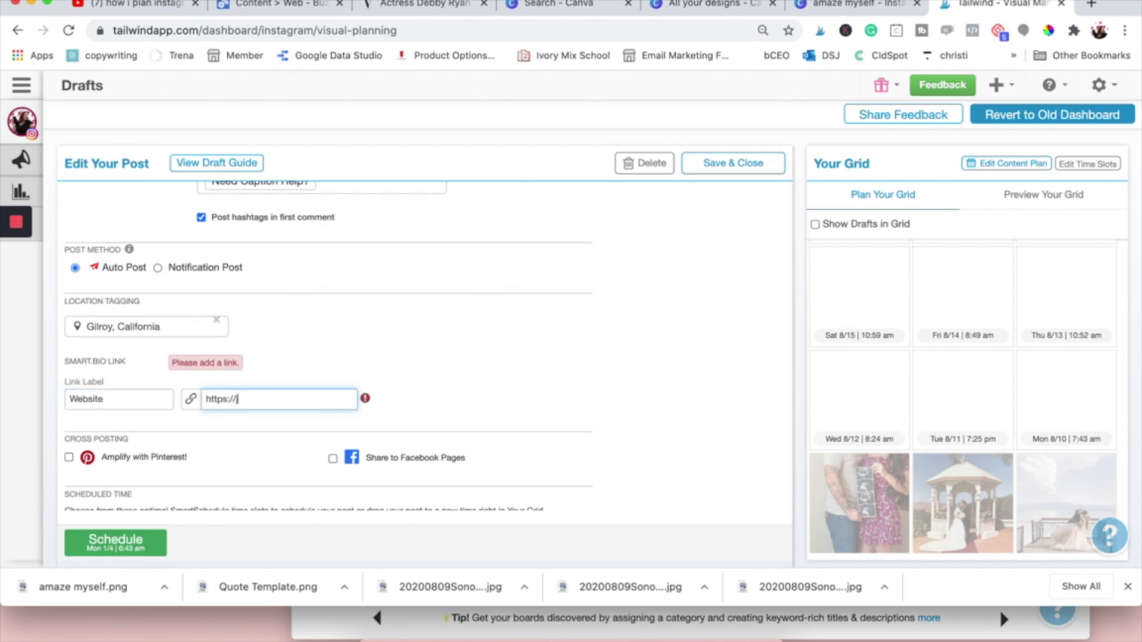
type("ezphotography")
key("BackSpace")
key("BackSpace")
key("BackSpace")
key("BackSpace")
key("BackSpace")
key("BackSpace")
key("BackSpace")
key("BackSpace")
key("BackSpace")
key("BackSpace")
key("BackSpace")
type(".com")
left_click(145, 408)
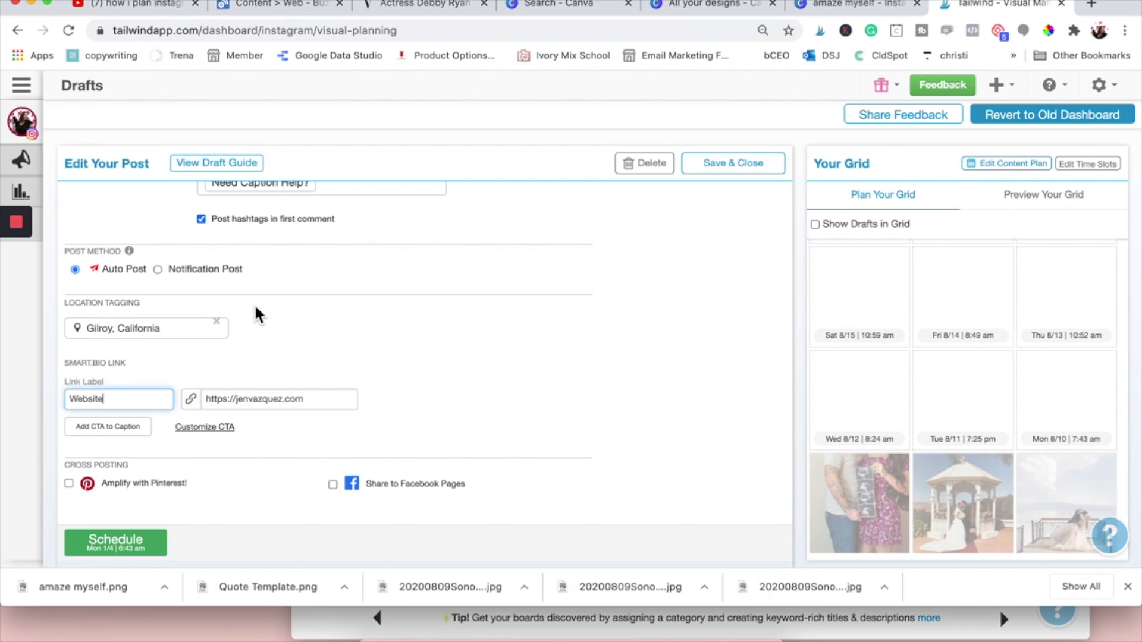
Add the link call-to-action to the caption and move it below "Tell me what you think!", above the hashtags.
scroll(256, 309, "up", 2)
scroll(255, 313, "down", 3)
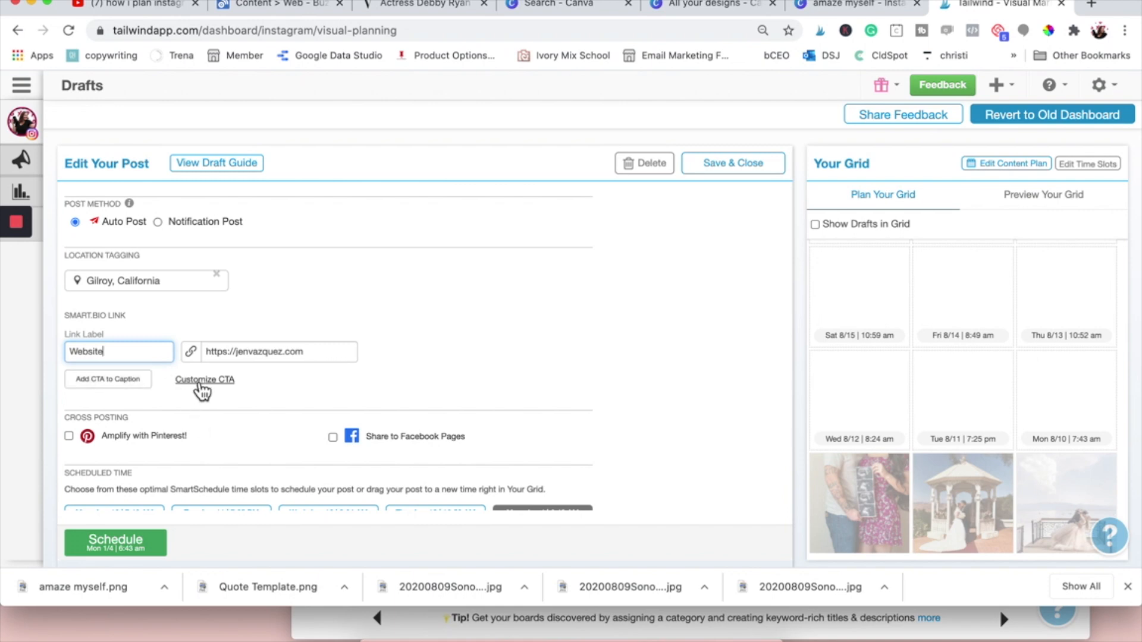
left_click(123, 378)
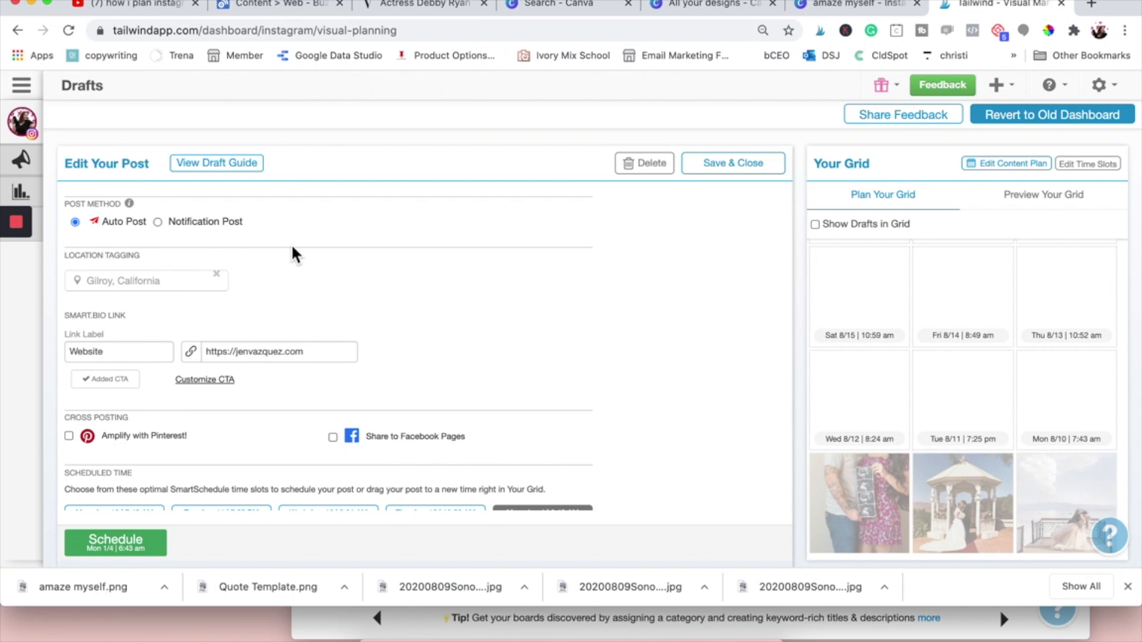
scroll(291, 244, "up", 2)
scroll(290, 244, "up", 3)
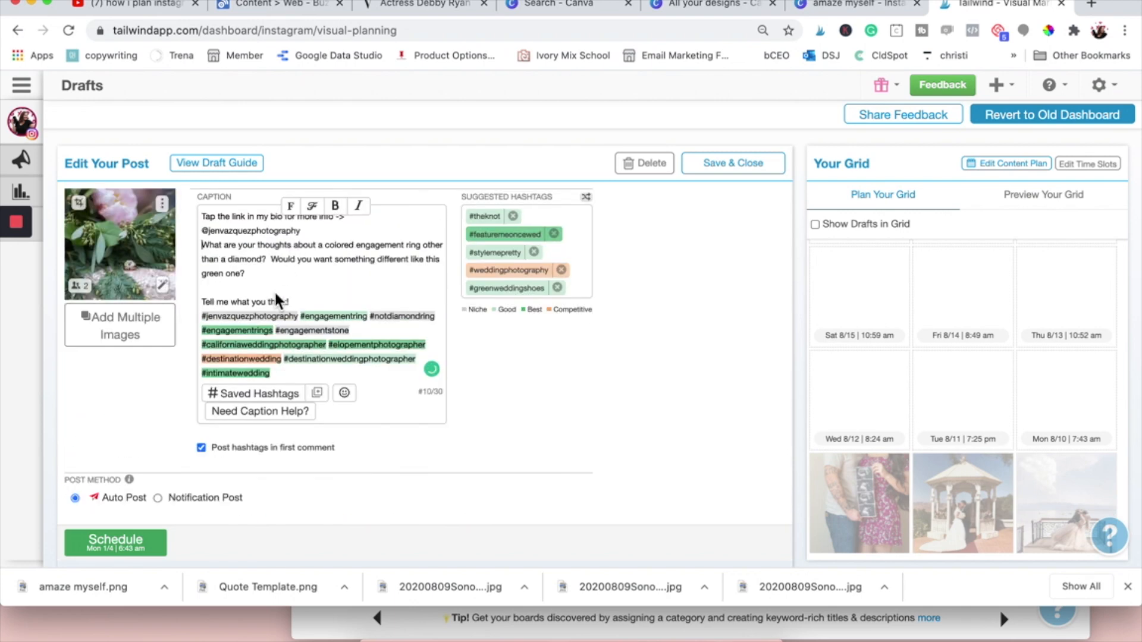
scroll(274, 290, "down", 1)
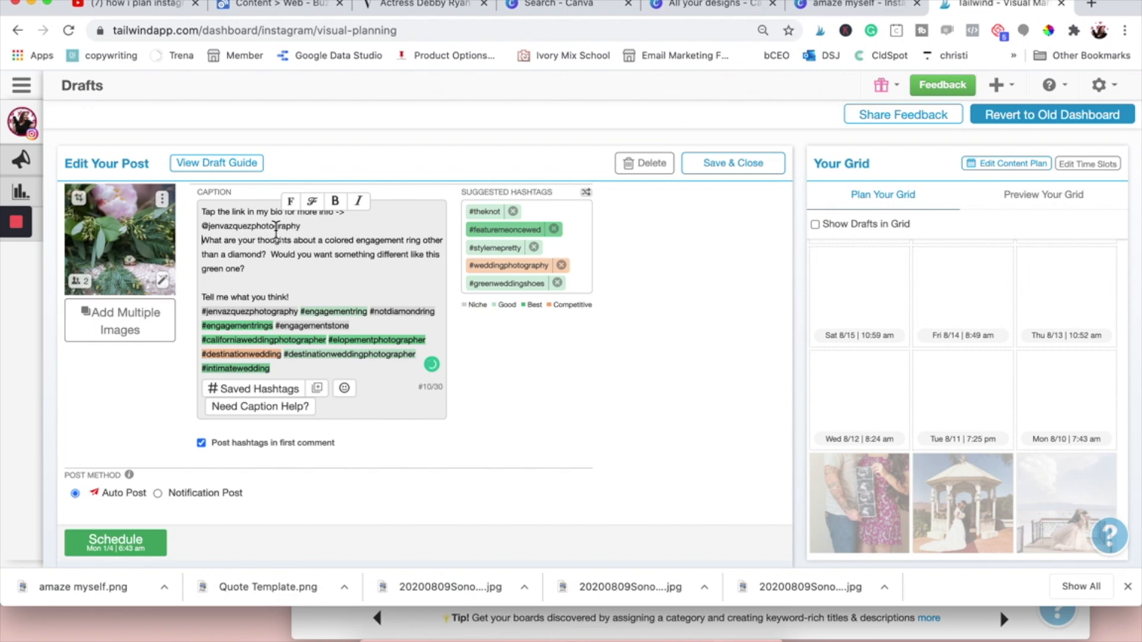
scroll(249, 220, "up", 1)
left_click(201, 219, "shift")
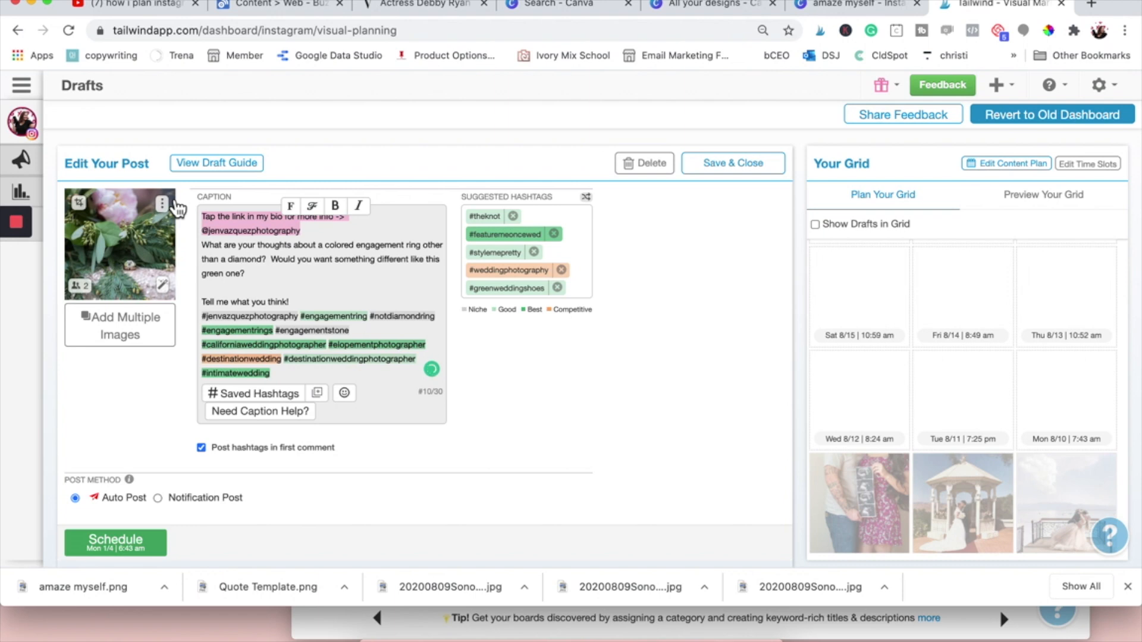
key("ctrl+x")
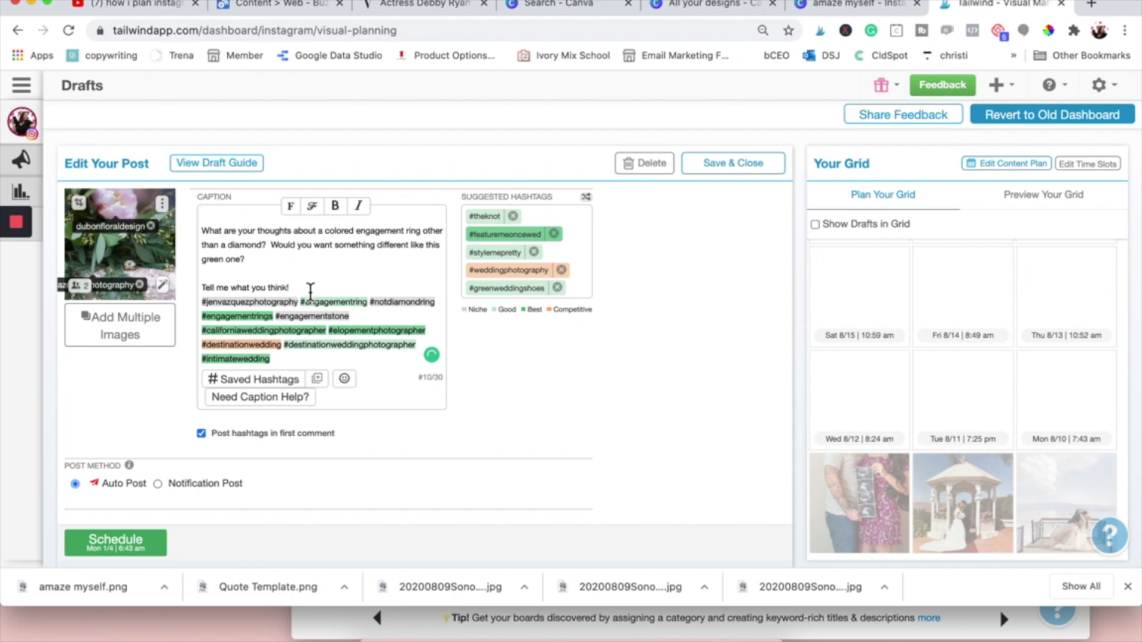
key("Delete")
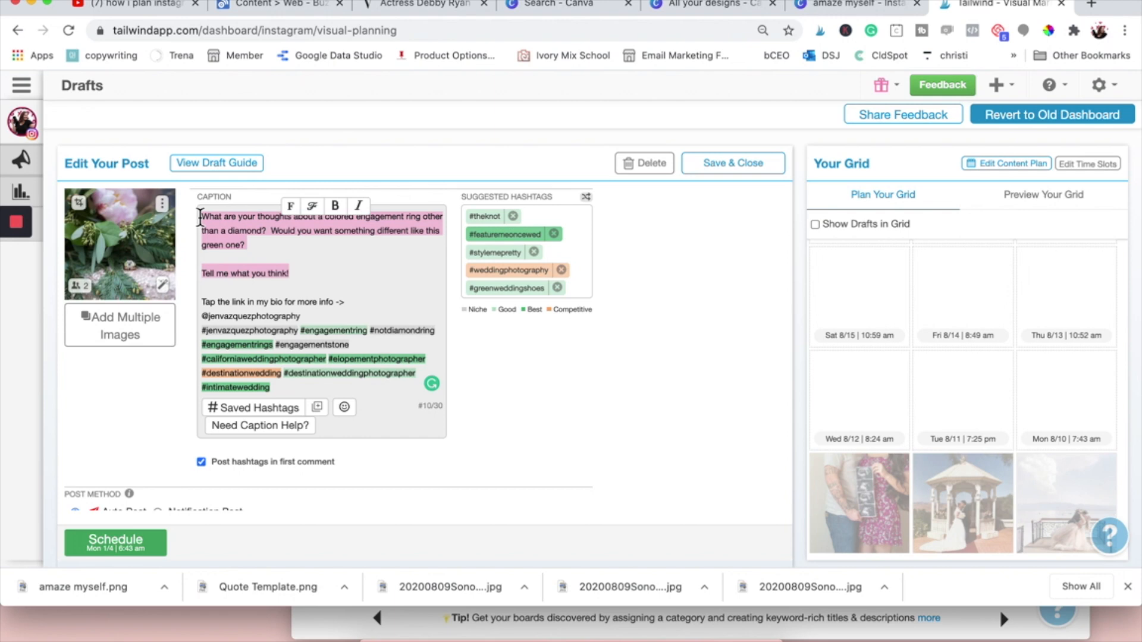
Share the post to the photography business's Facebook page, using the copied caption text without call-to-action or hashtags as the description.
scroll(337, 479, "down", 5)
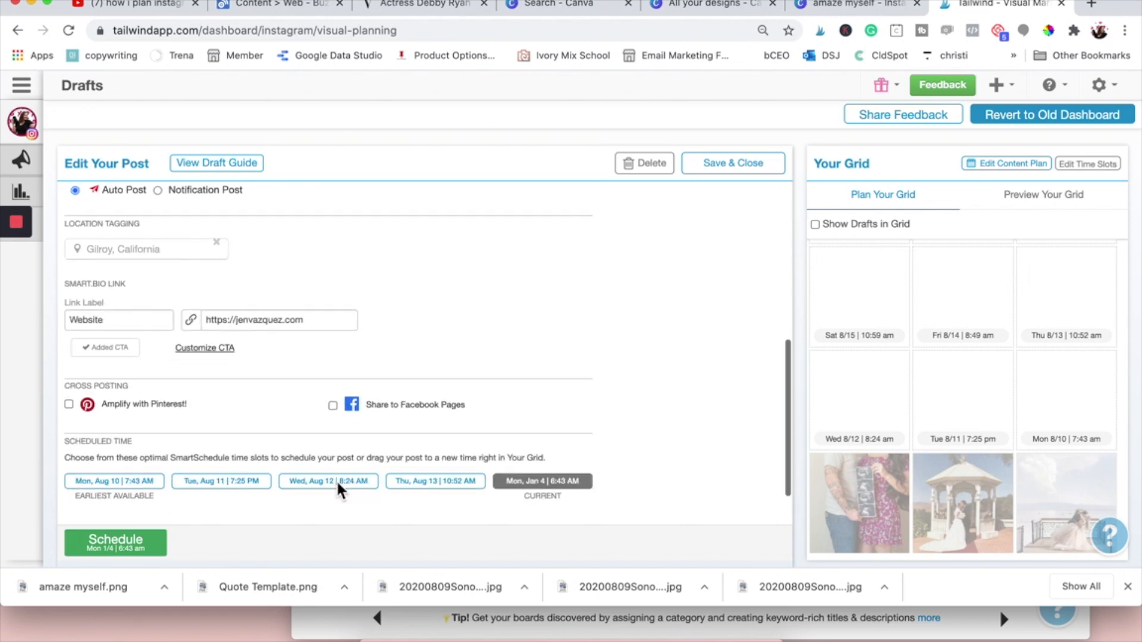
left_click(333, 406)
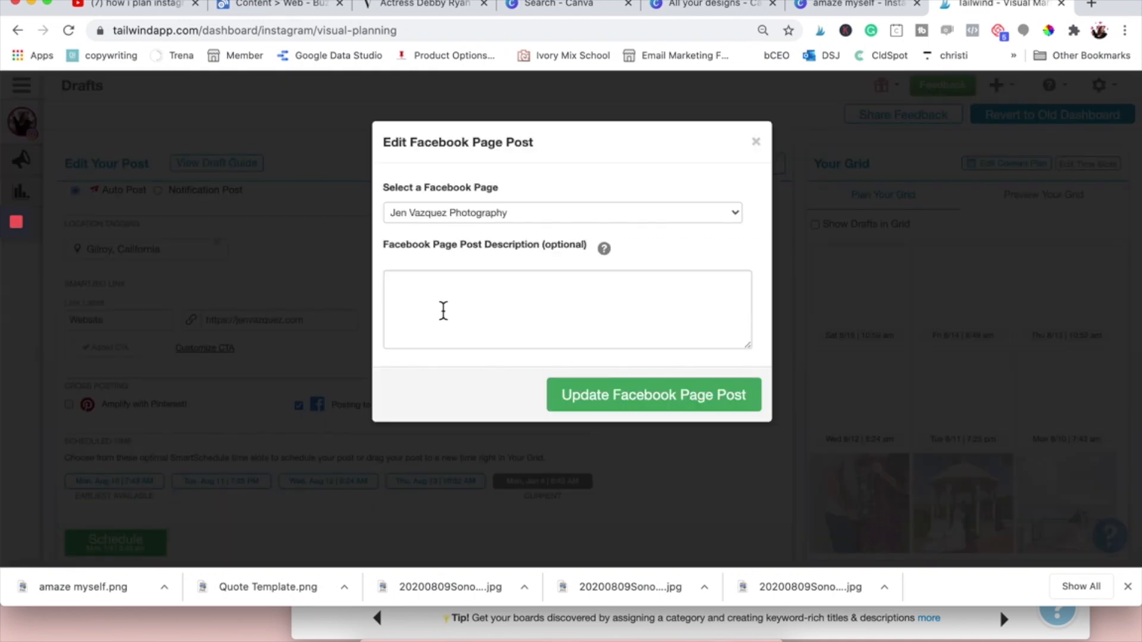
left_click(444, 311)
key("super+v")
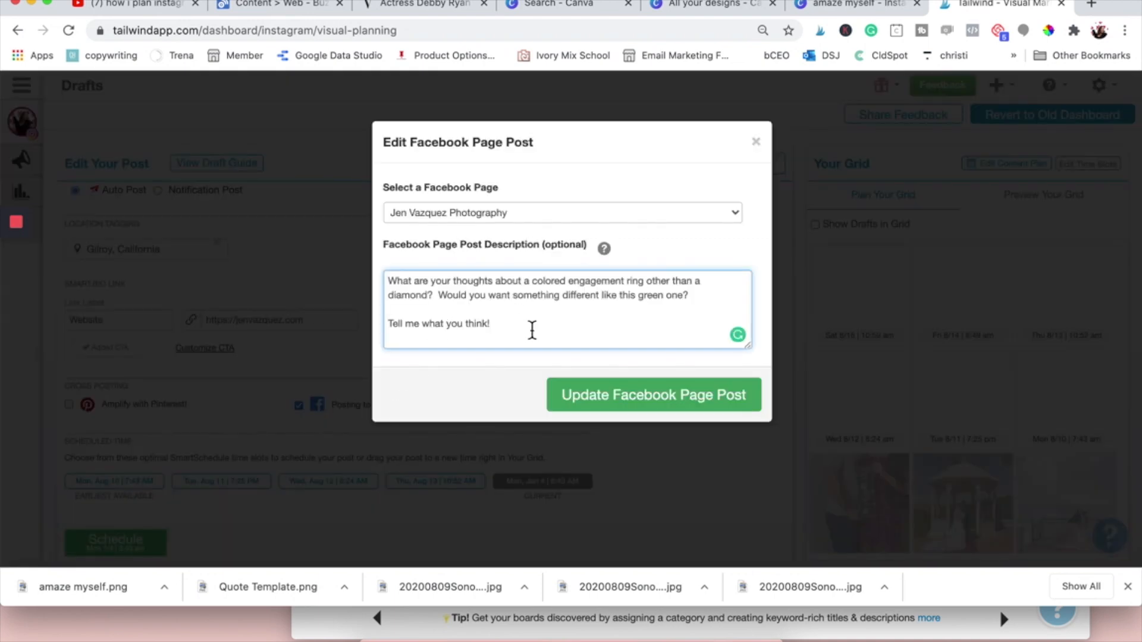
left_click(601, 408)
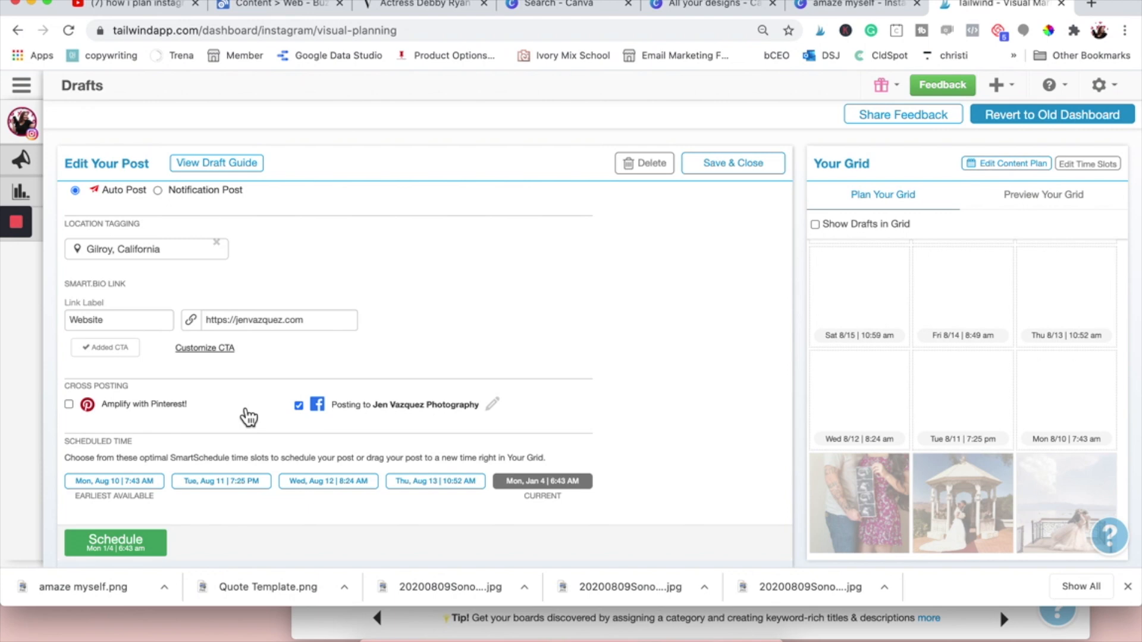
Amplify the post with Pinterest, using the photographer's own California wedding photographer board as the pin destination.
left_click(68, 405)
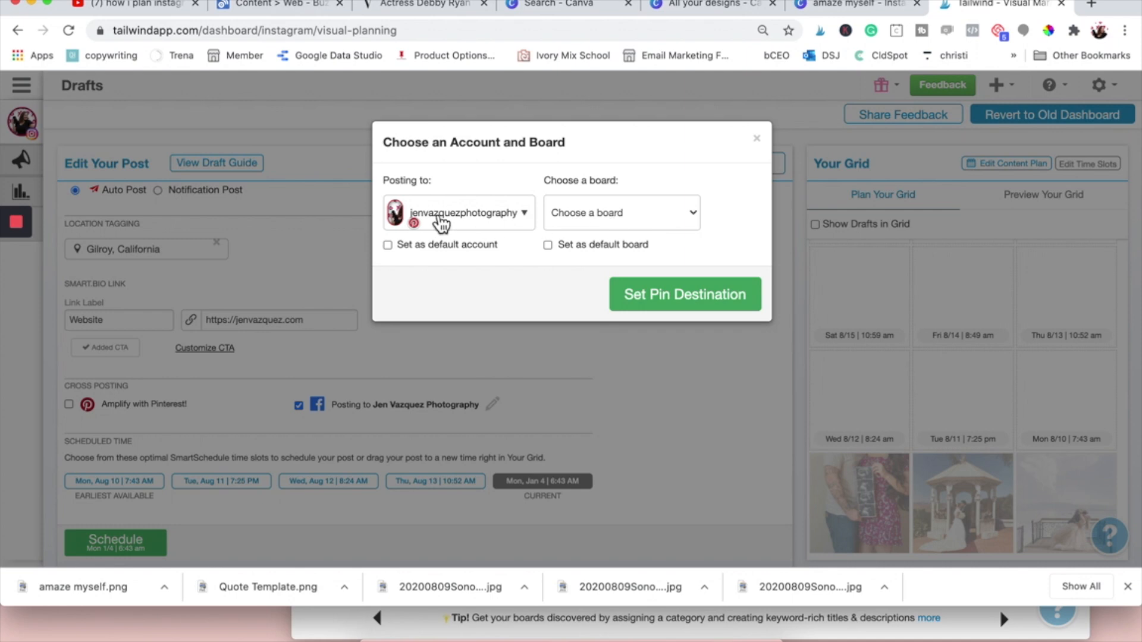
left_click(588, 225)
scroll(638, 458, "down", 5)
scroll(638, 458, "down", 5)
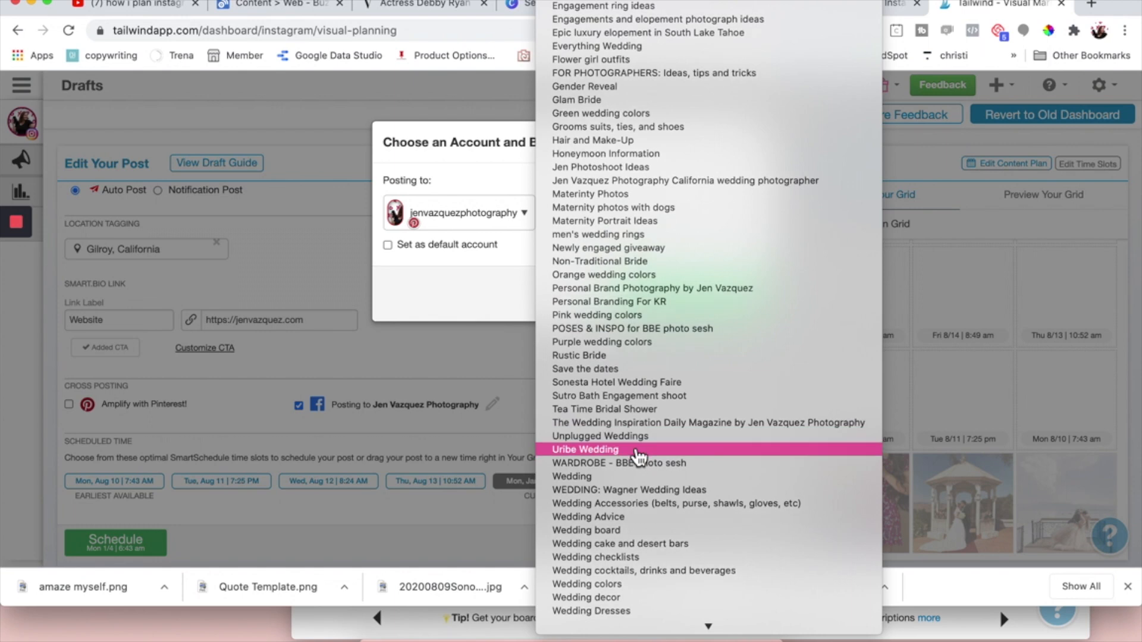
left_click(651, 184)
left_click(681, 301)
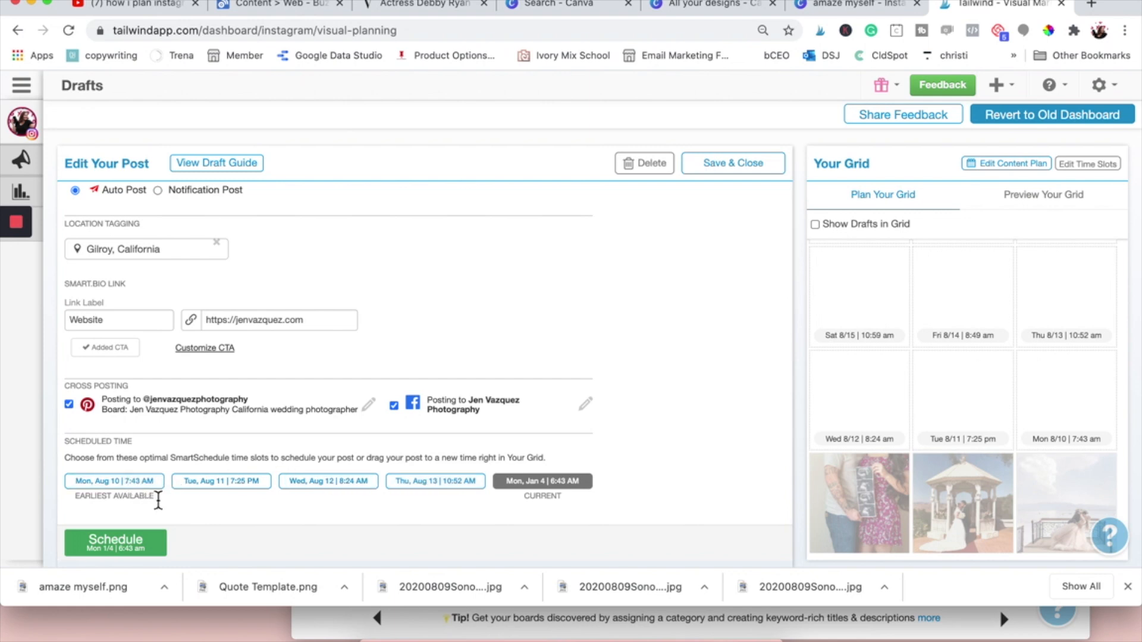
Schedule the post for Mon, Aug 10 at 7:43 AM and preview the resulting Instagram grid.
scroll(206, 496, "down", 1)
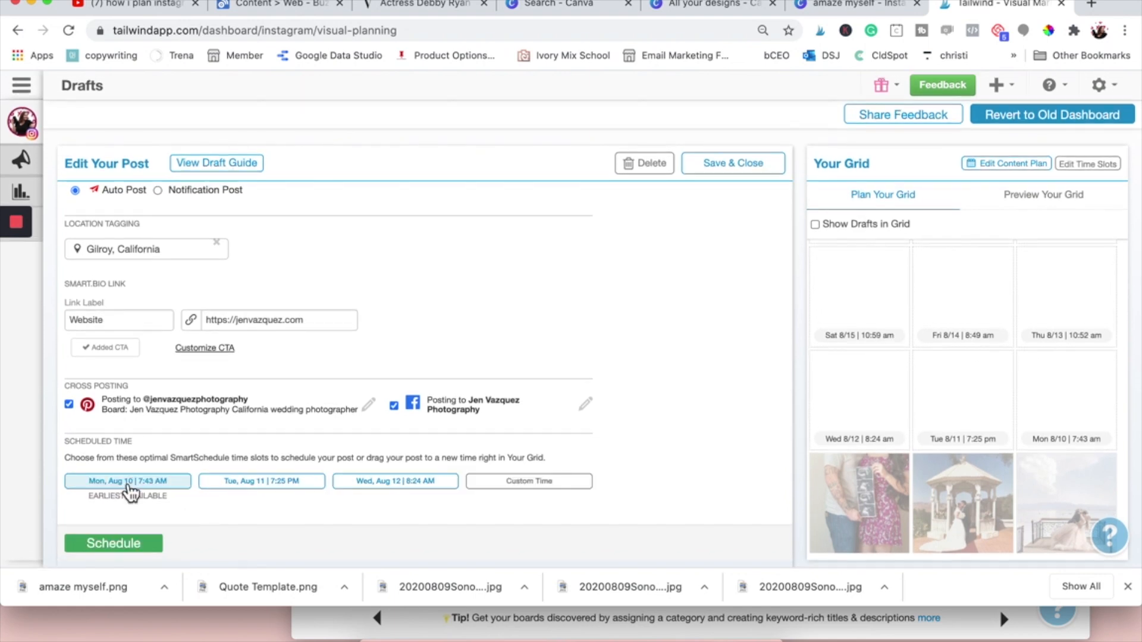
left_click(127, 483)
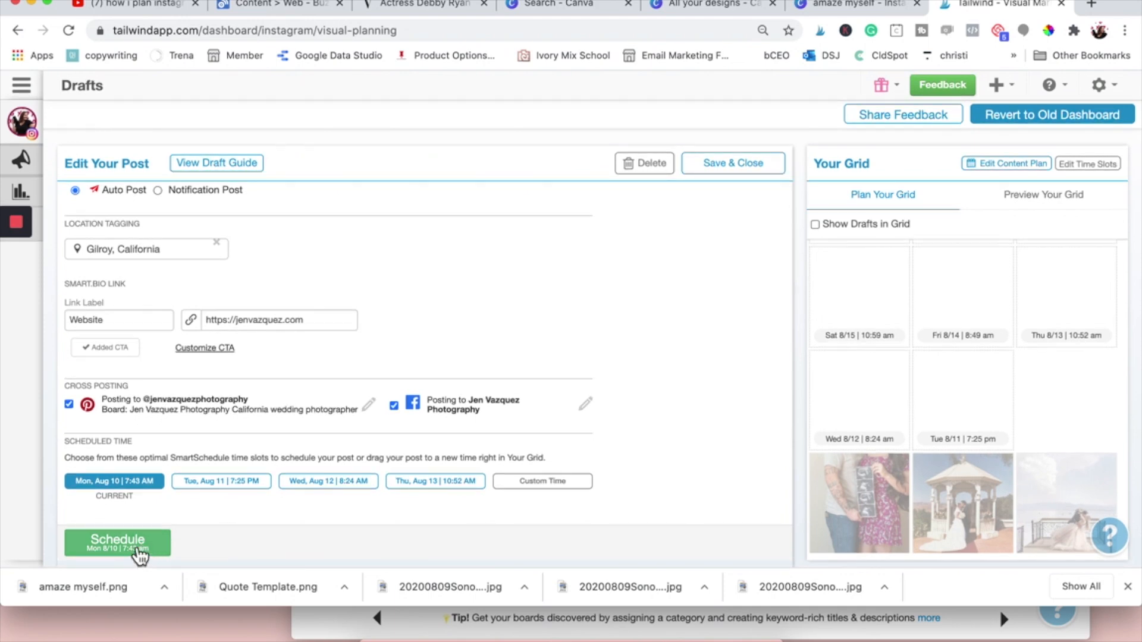
left_click(137, 553)
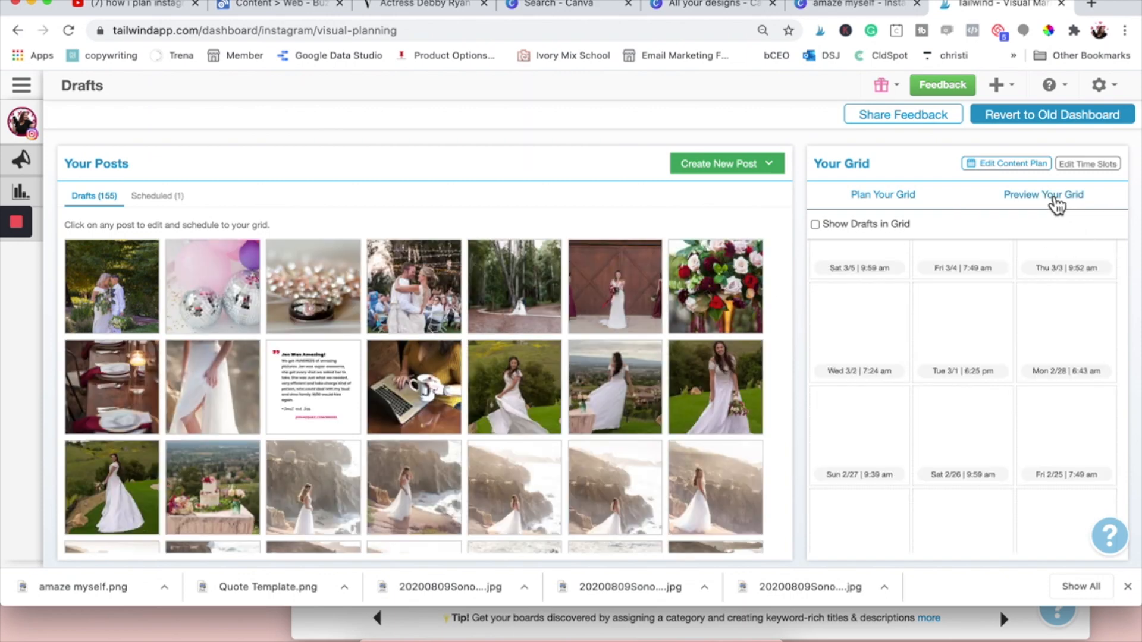
left_click(1056, 205)
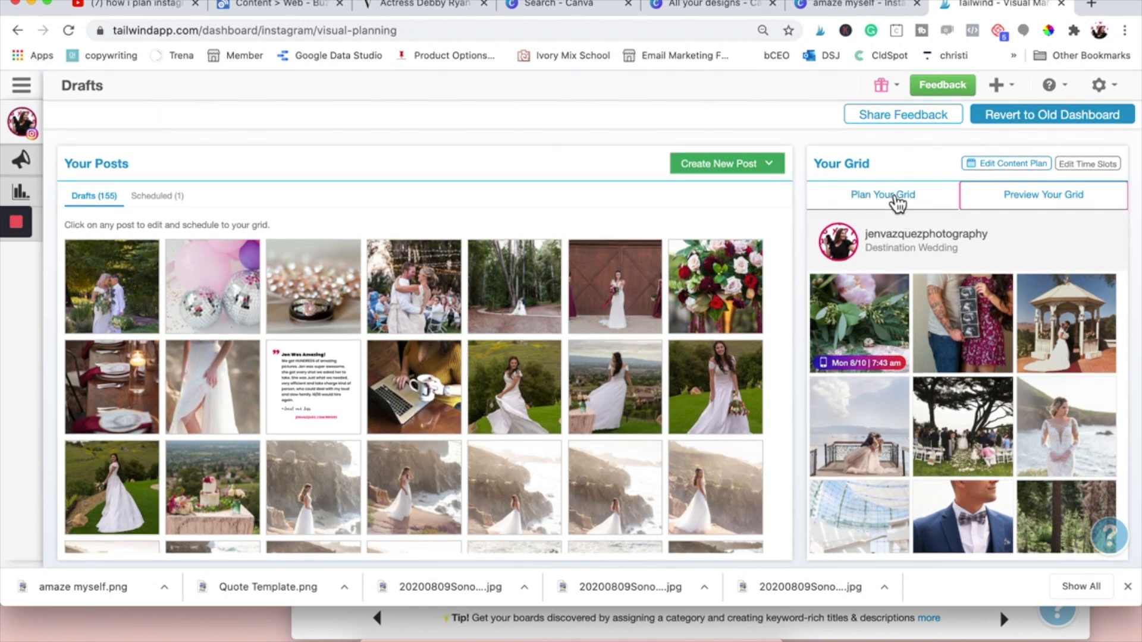
Switch the grid to planning and show the drafts in it.
left_click(897, 202)
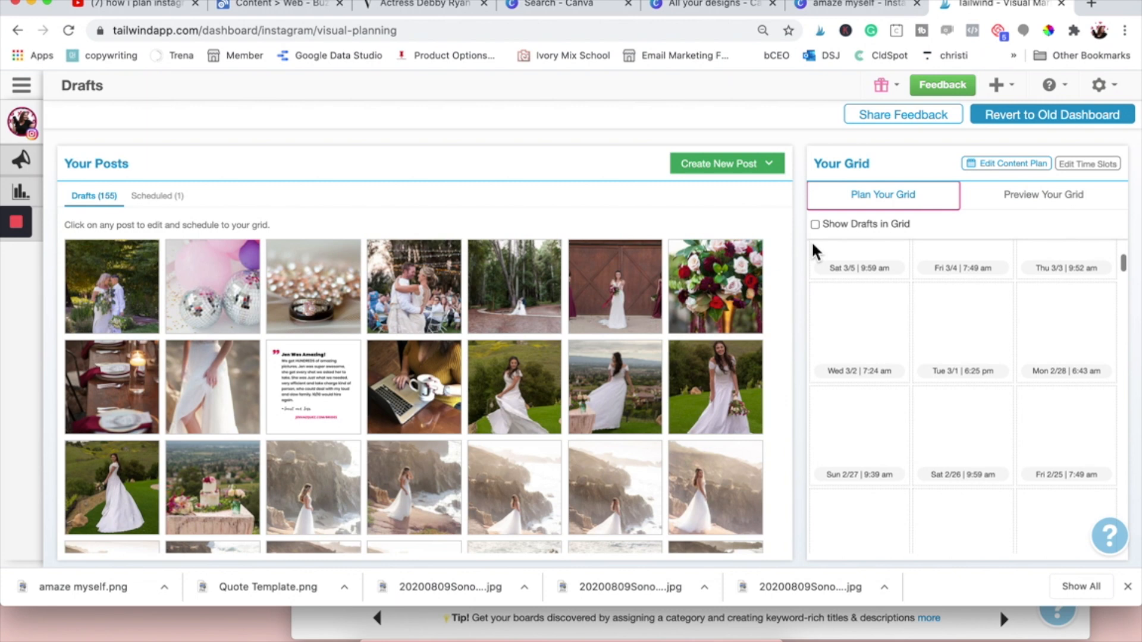
left_click(818, 229)
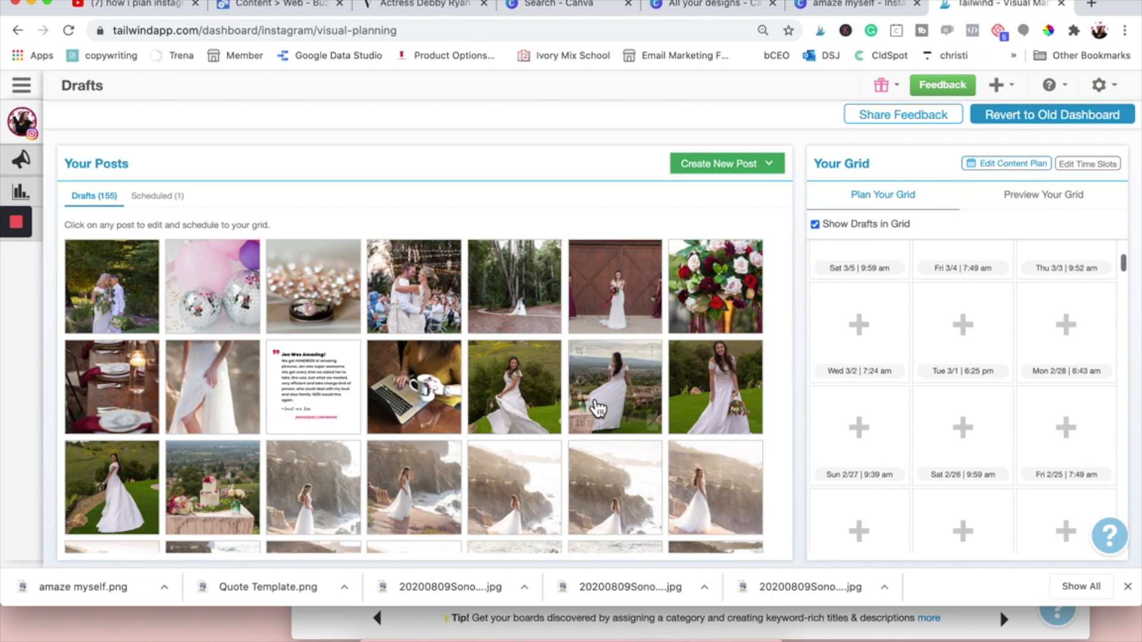
mouse_move(622, 402)
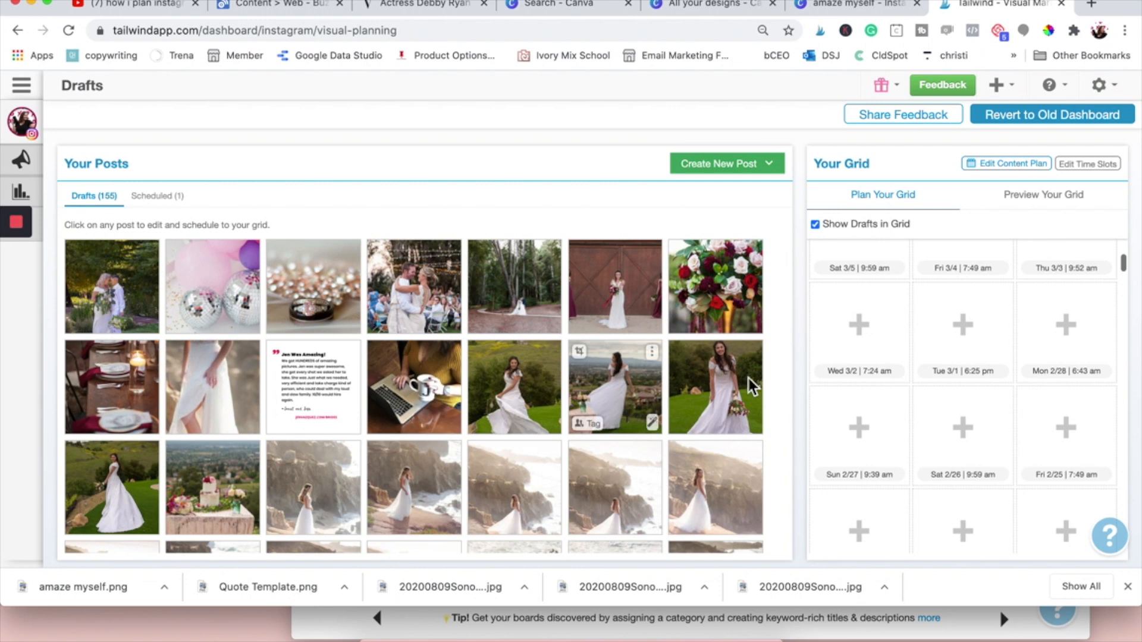
Examine how the drafts fill the upcoming time slots around the scheduled engagement ring post and the published photos.
scroll(1044, 402, "down", 5)
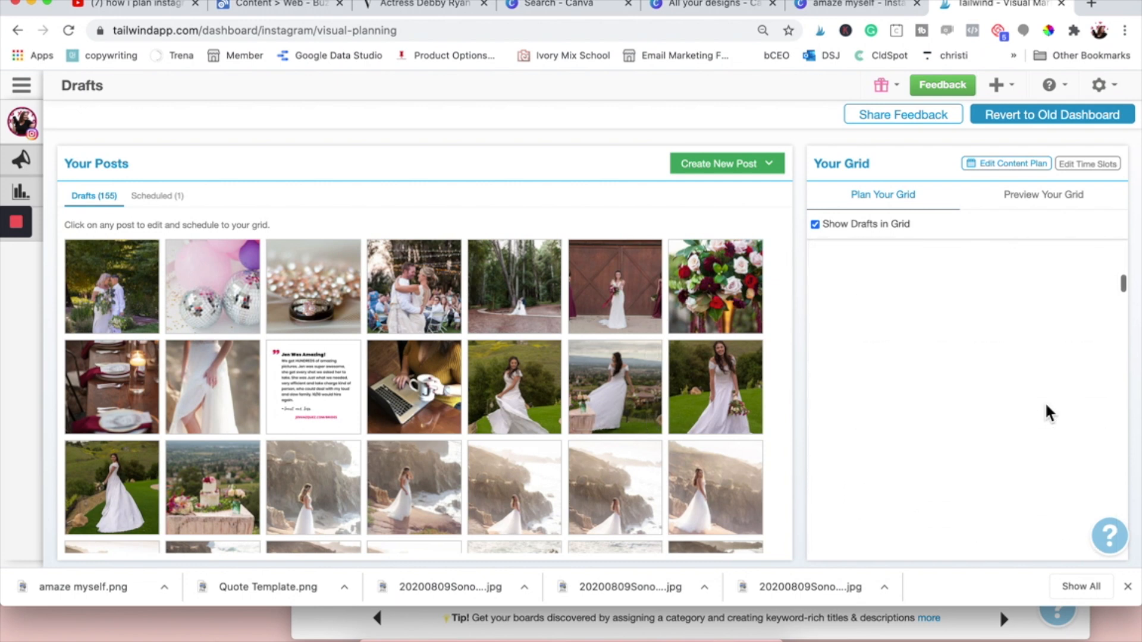
scroll(1044, 401, "down", 3)
scroll(1045, 401, "down", 3)
scroll(1045, 406, "down", 2)
scroll(1046, 406, "down", 5)
scroll(1046, 405, "down", 12)
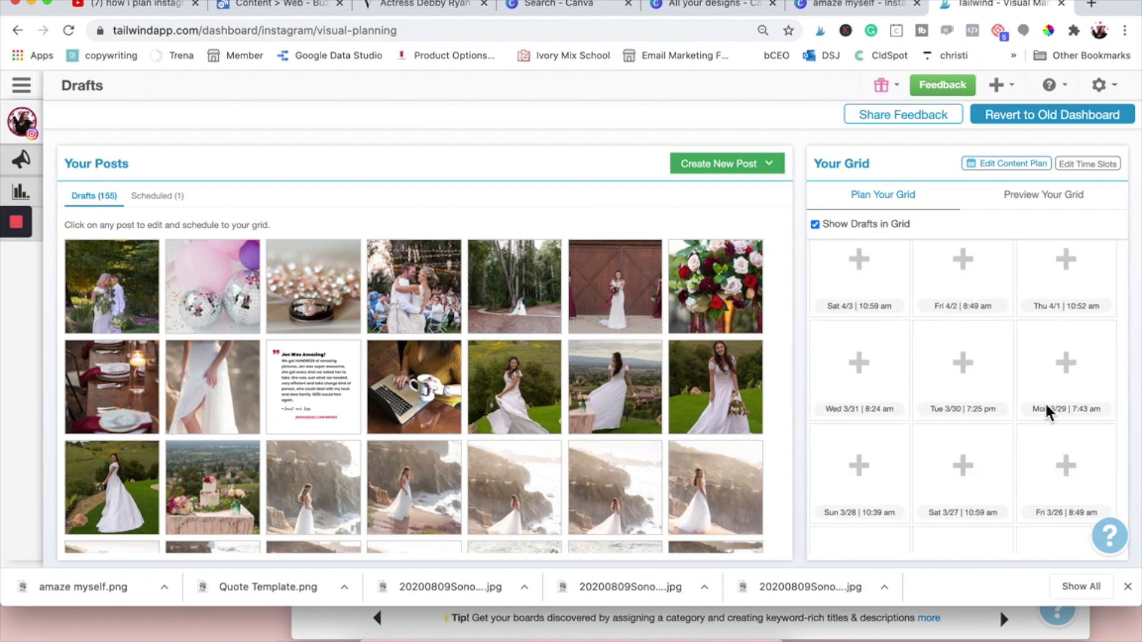
scroll(1044, 401, "down", 3)
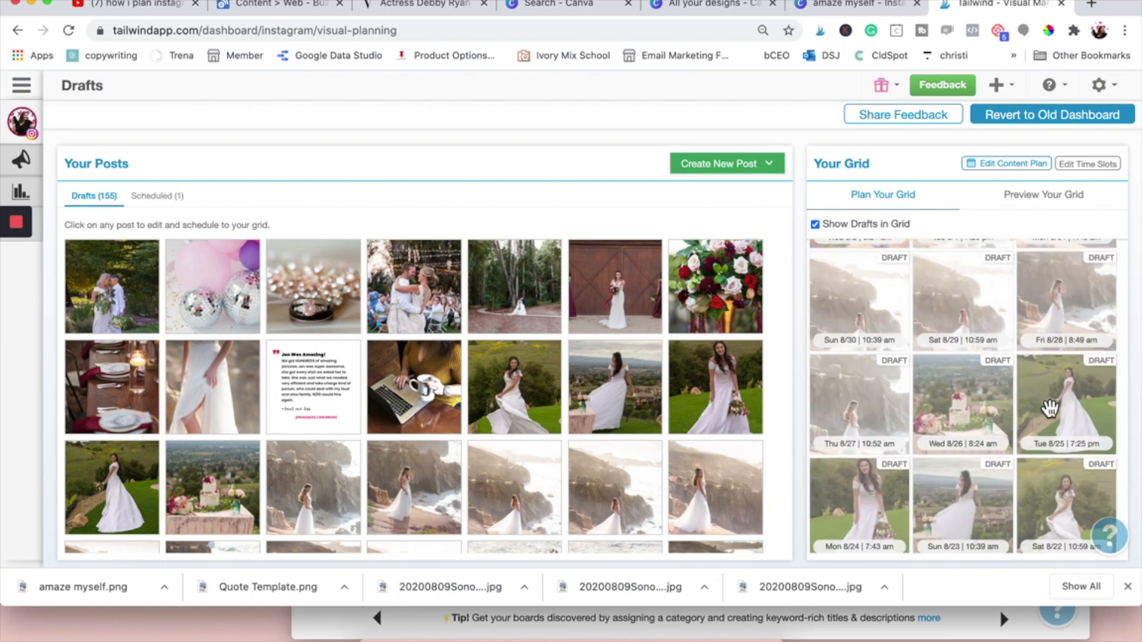
scroll(1050, 408, "down", 5)
scroll(1050, 408, "down", 3)
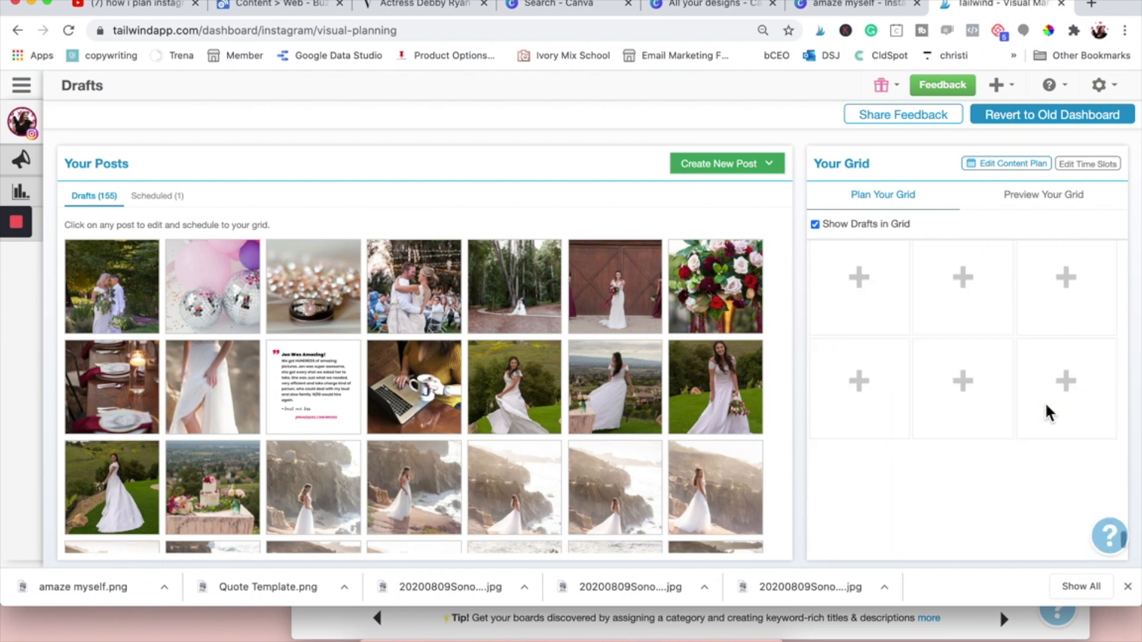
scroll(946, 306, "down", 4)
scroll(946, 307, "up", 10)
scroll(946, 307, "down", 2)
scroll(945, 306, "down", 1)
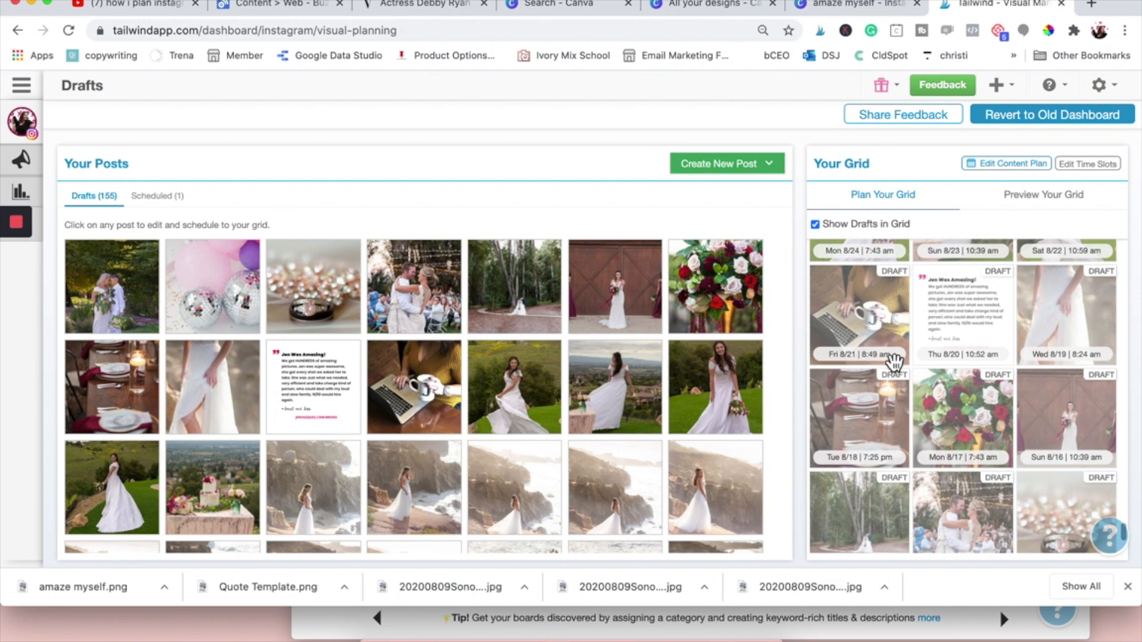
scroll(869, 363, "down", 1)
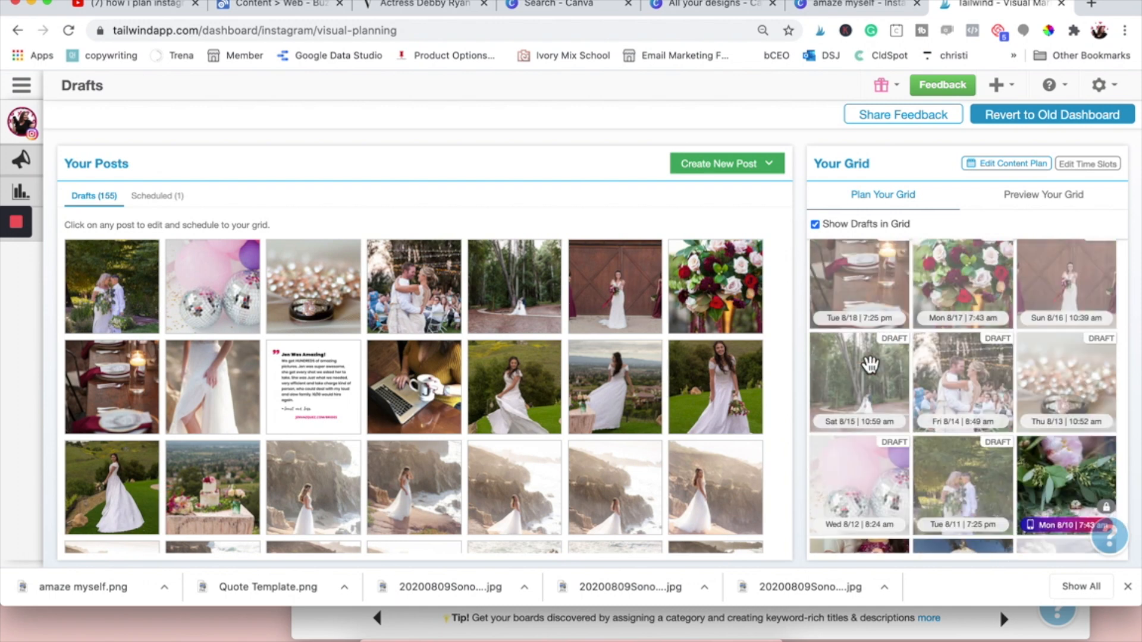
scroll(946, 433, "down", 2)
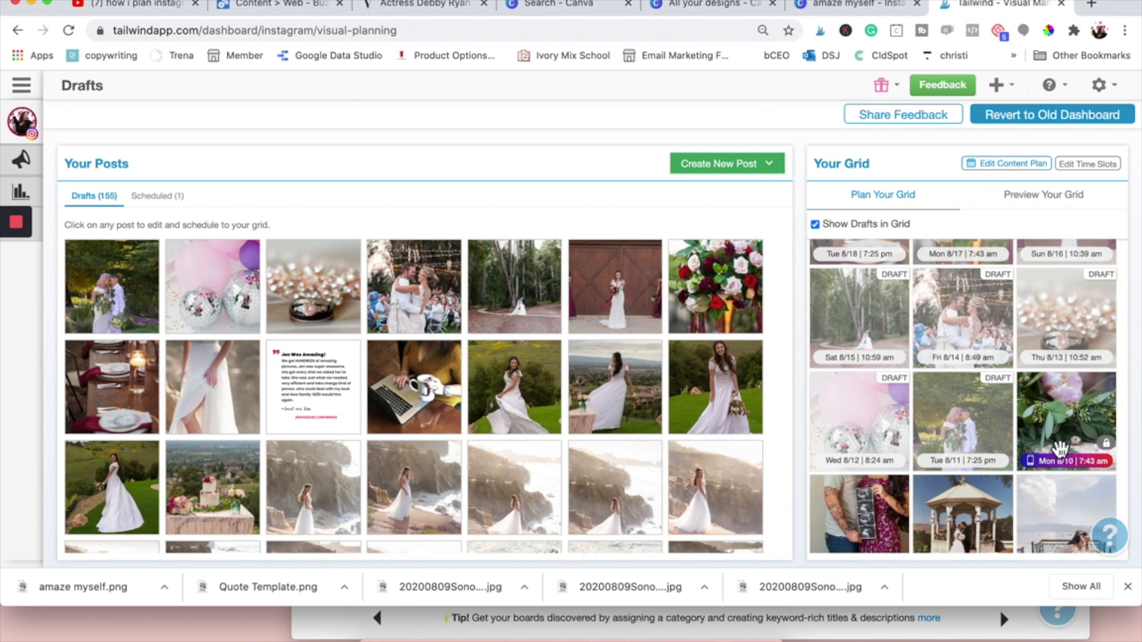
scroll(1035, 450, "down", 2)
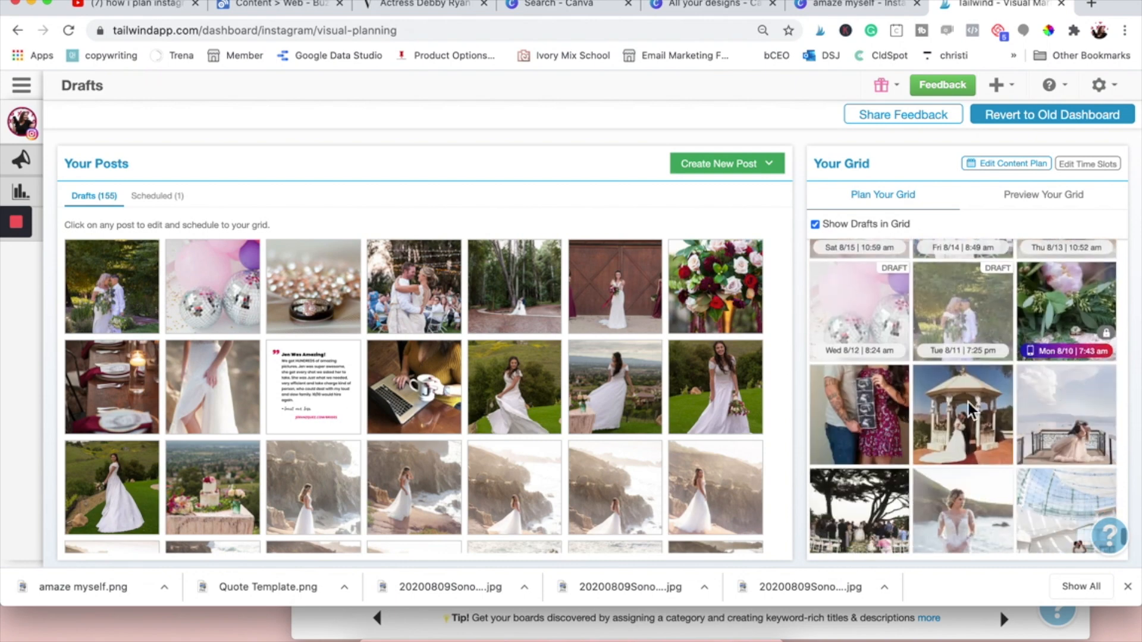
scroll(987, 364, "up", 3)
scroll(987, 364, "down", 3)
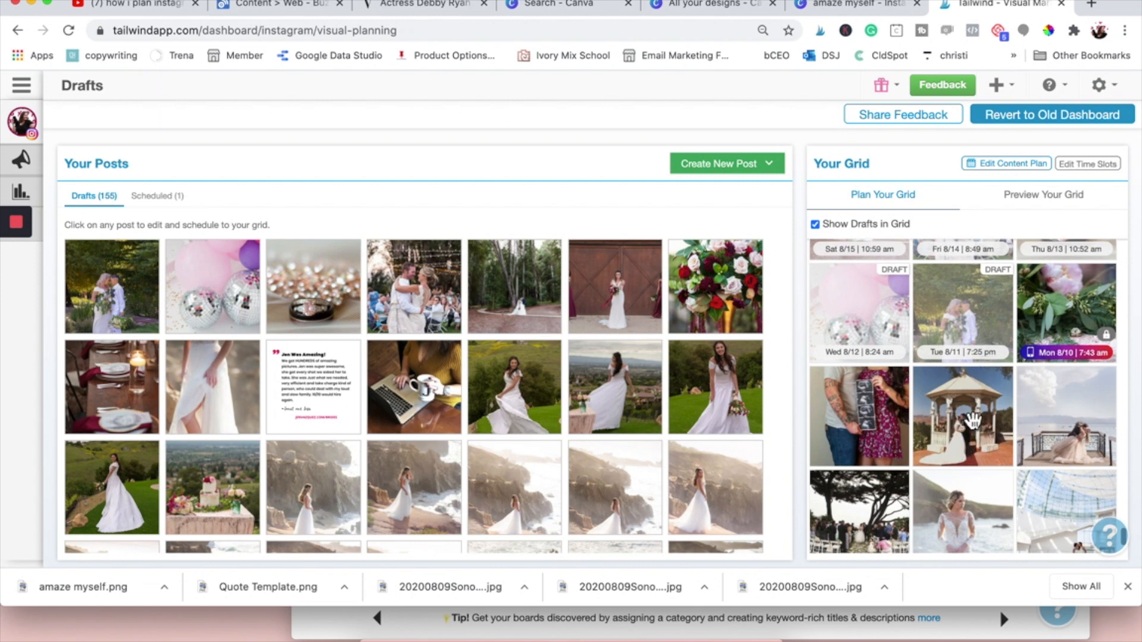
scroll(971, 425, "up", 3)
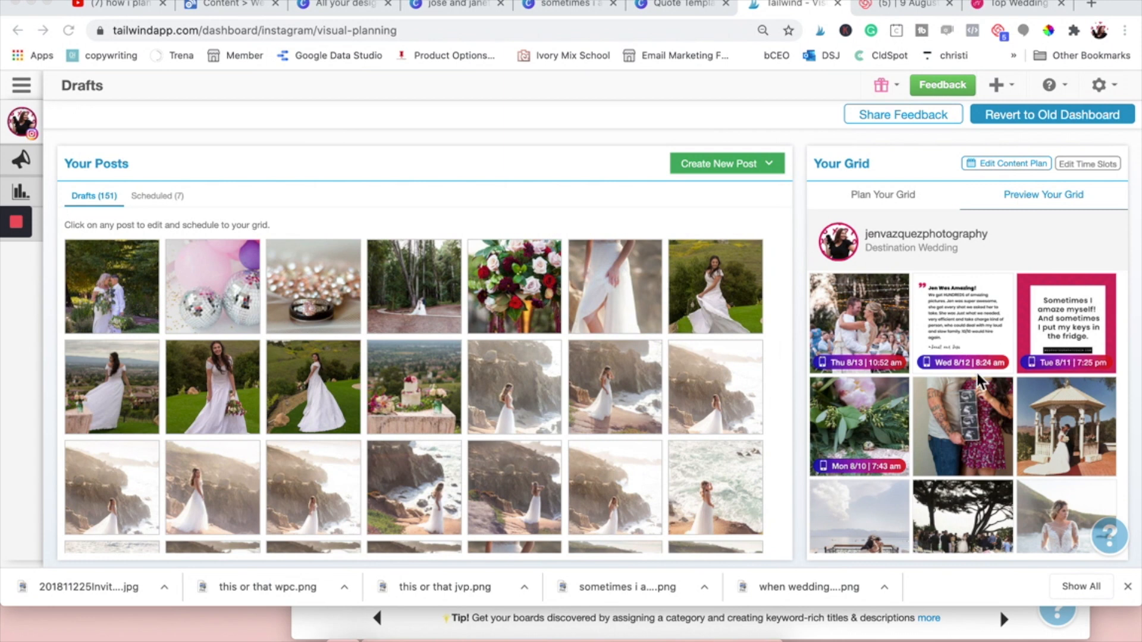
Preview the Instagram grid and review how the scheduled posts look above the published photos.
left_click(1051, 196)
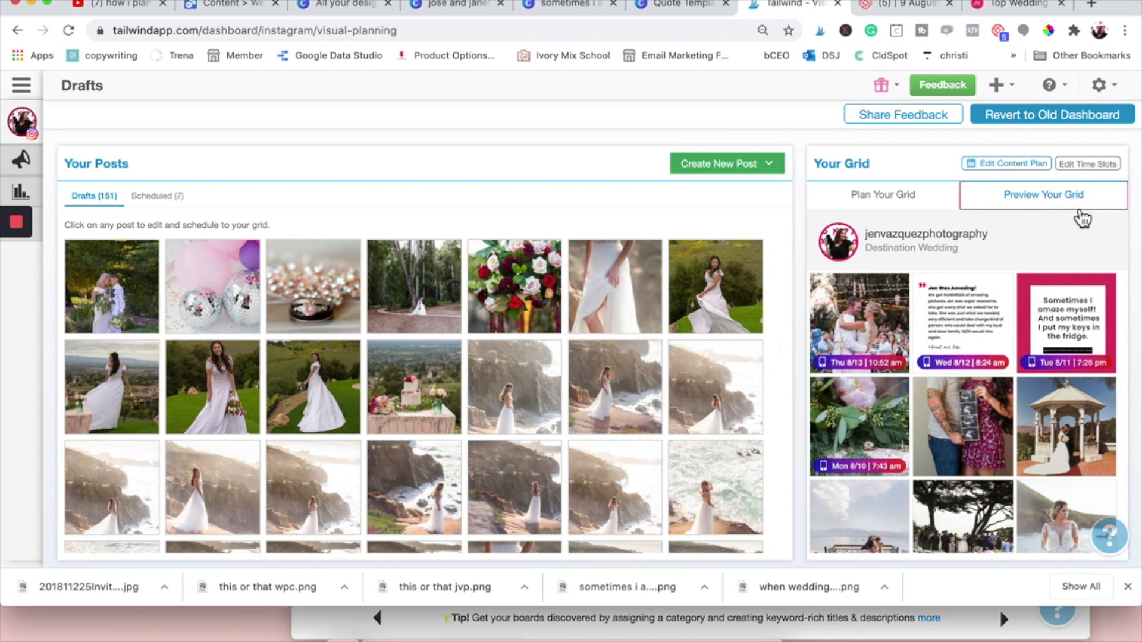
scroll(1009, 409, "down", 3)
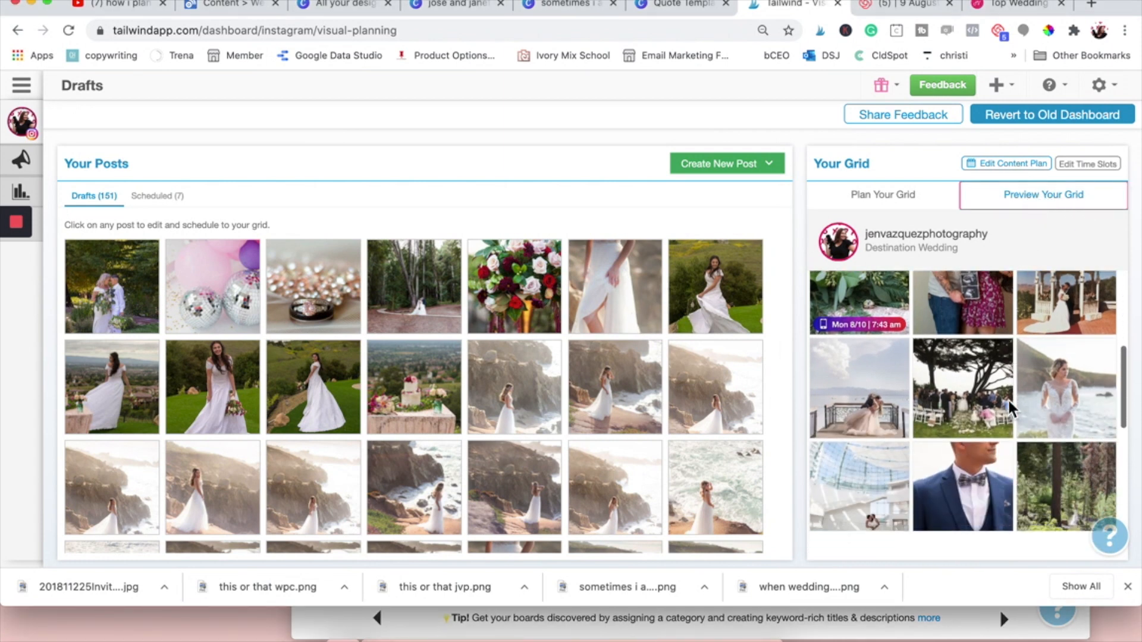
scroll(1009, 401, "up", 3)
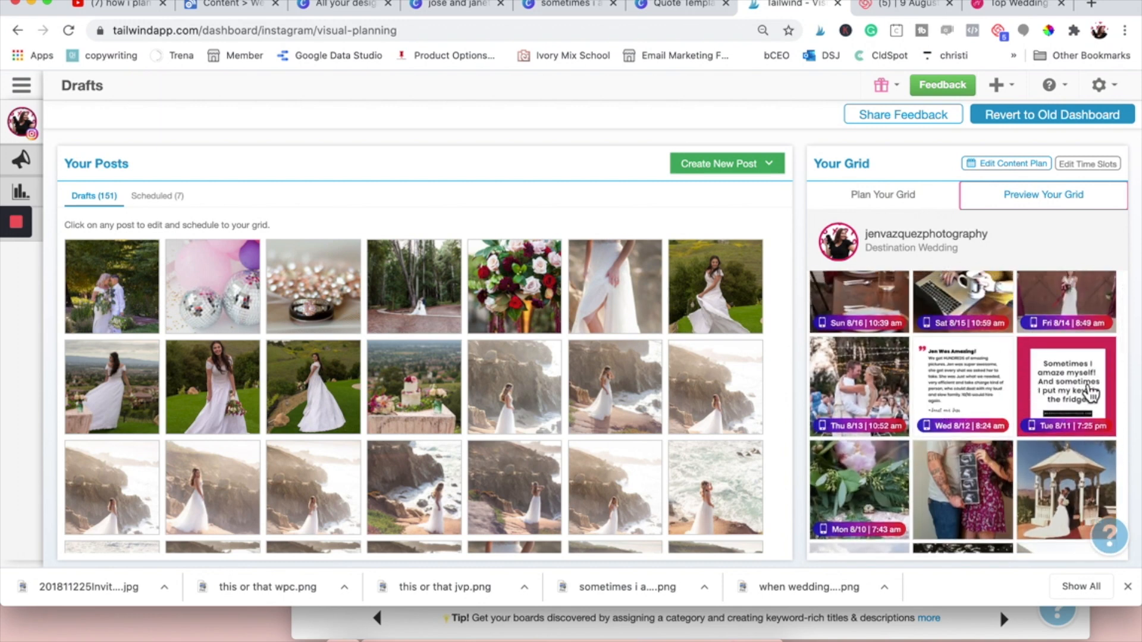
In grid planning, swap the engagement ring post with the "Sometimes I amaze myself!" quote so the ring goes out Tue 8/11 and the quote Mon 8/10.
left_click(898, 204)
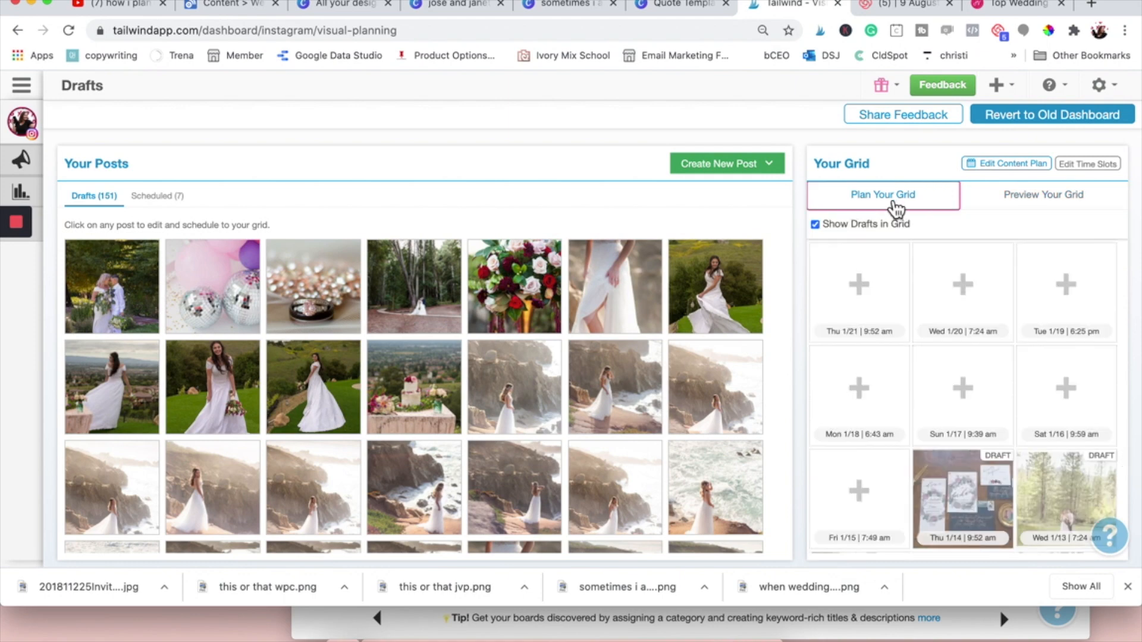
scroll(898, 401, "down", 10)
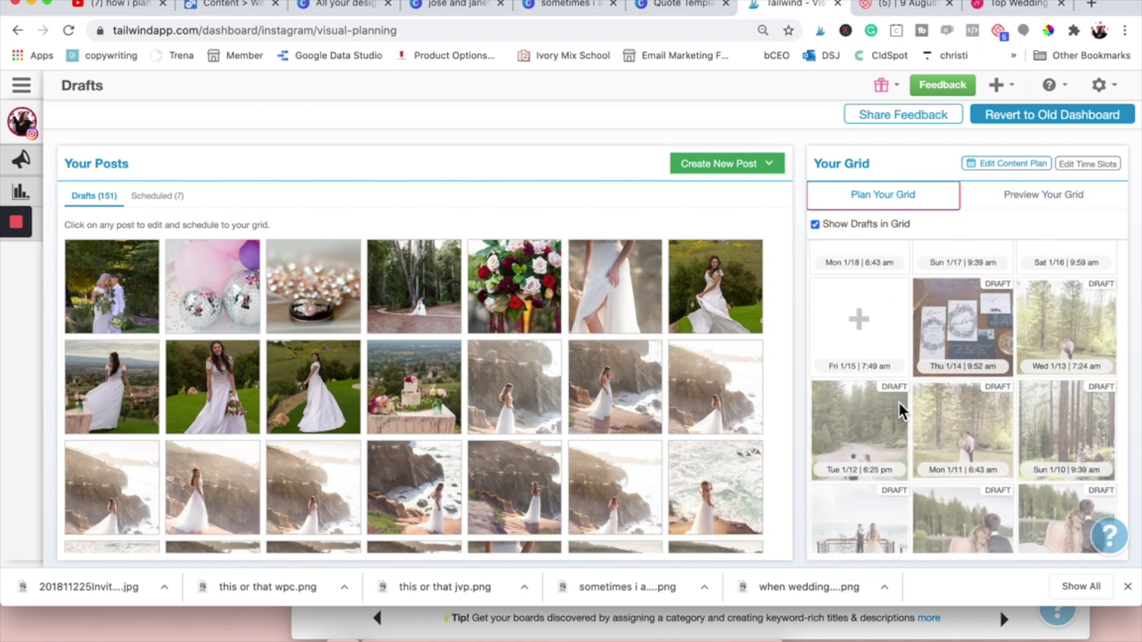
scroll(901, 407, "down", 5)
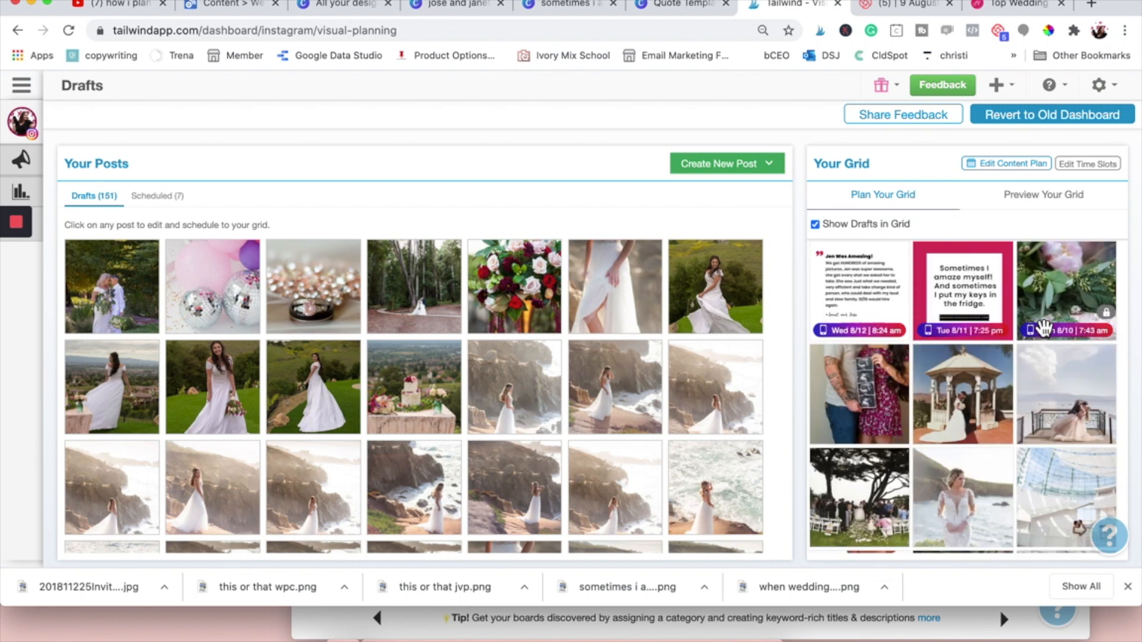
left_click_drag(1069, 302, 978, 376)
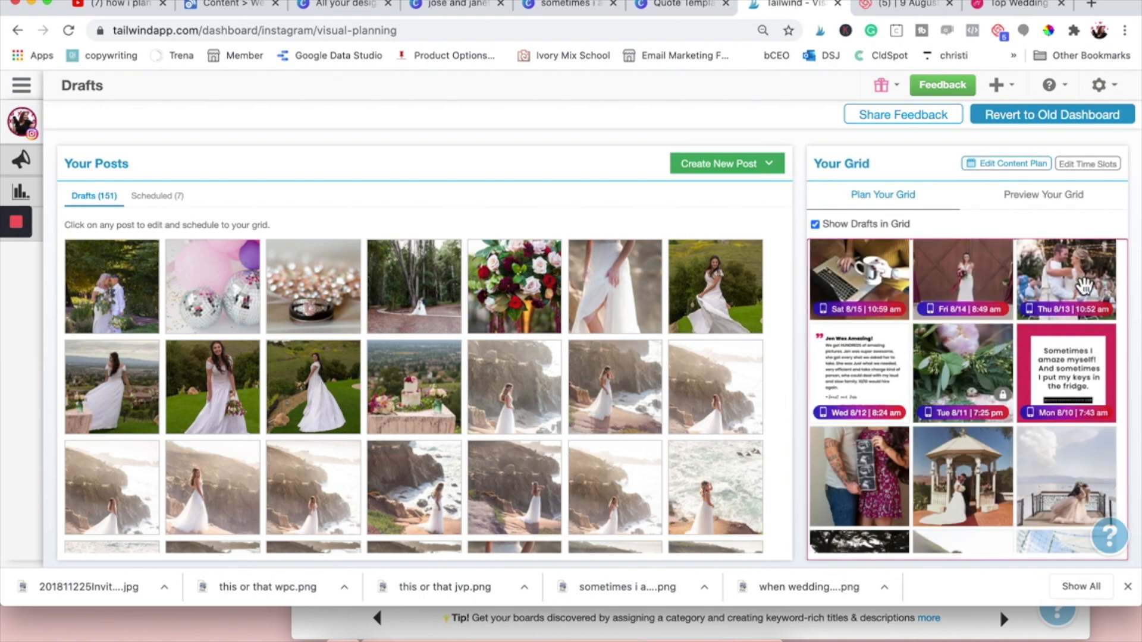
Rearrange the scheduled posts so the laptop is on Wed 8/12, the bride Thu 8/13, the testimonial Fri 8/14, and the couple Sun 8/16.
left_click_drag(1084, 289, 884, 376)
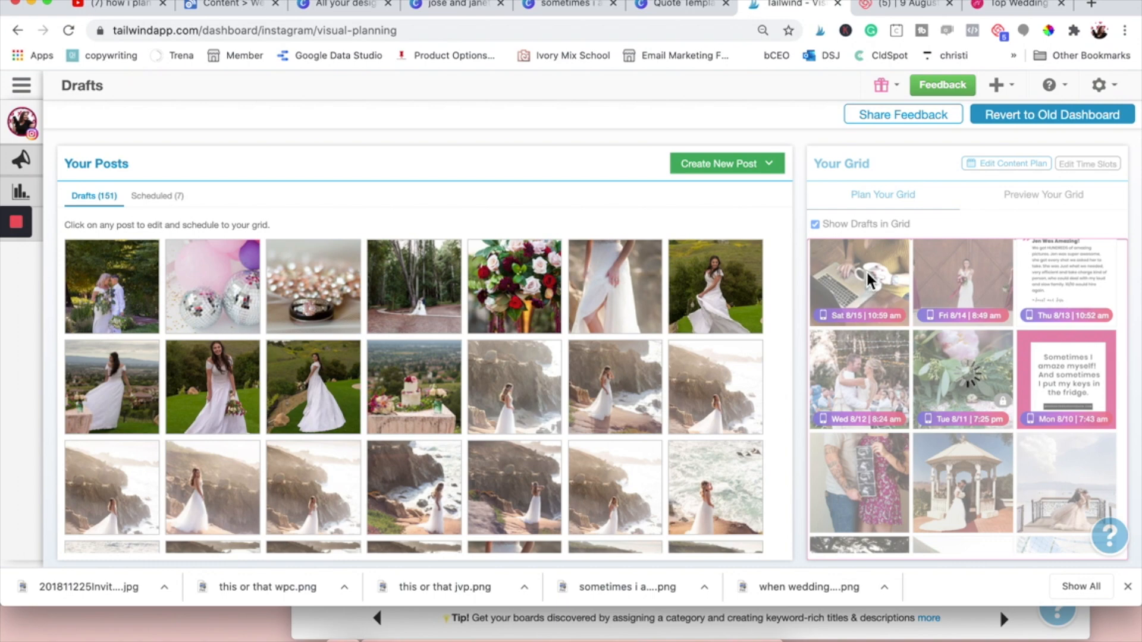
left_click_drag(870, 275, 876, 381)
left_click_drag(985, 283, 888, 367)
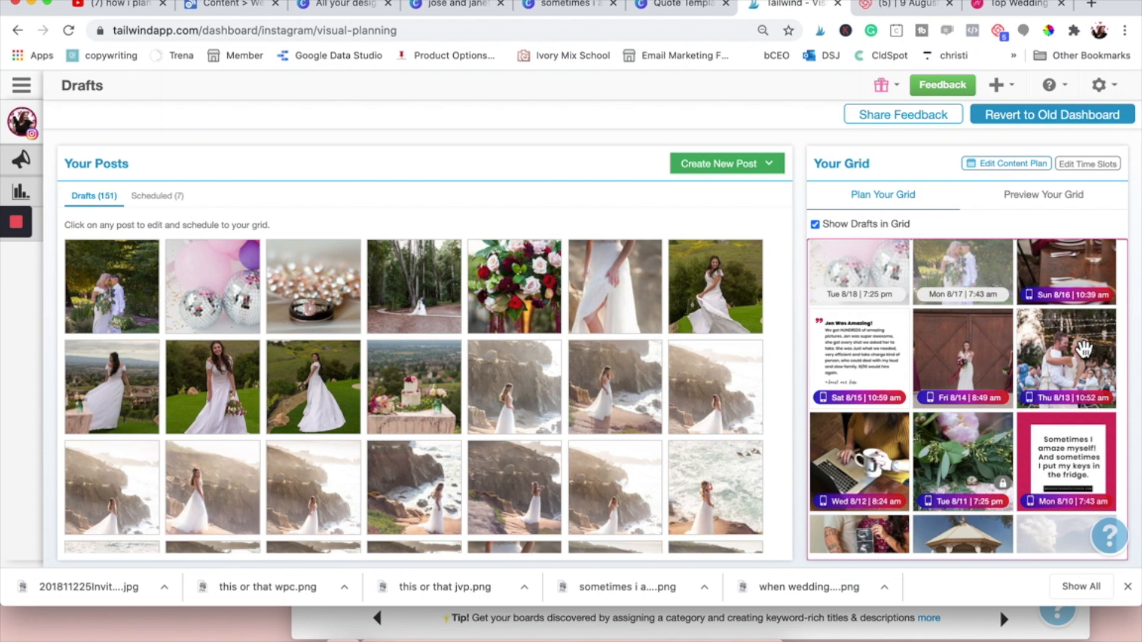
left_click_drag(1084, 348, 1071, 422)
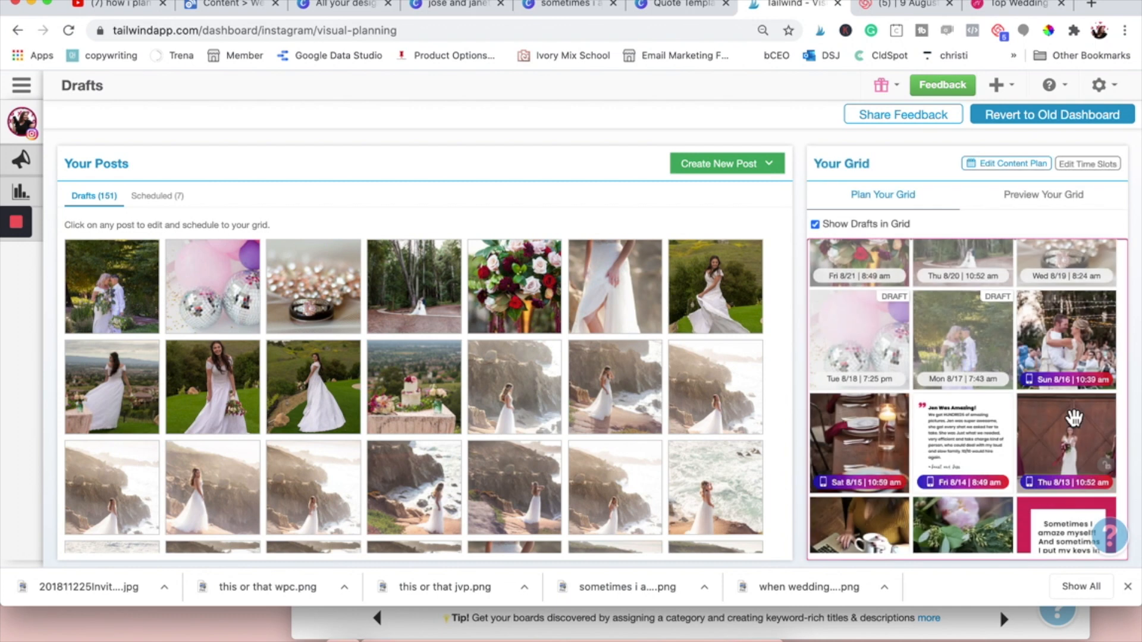
scroll(1074, 416, "down", 2)
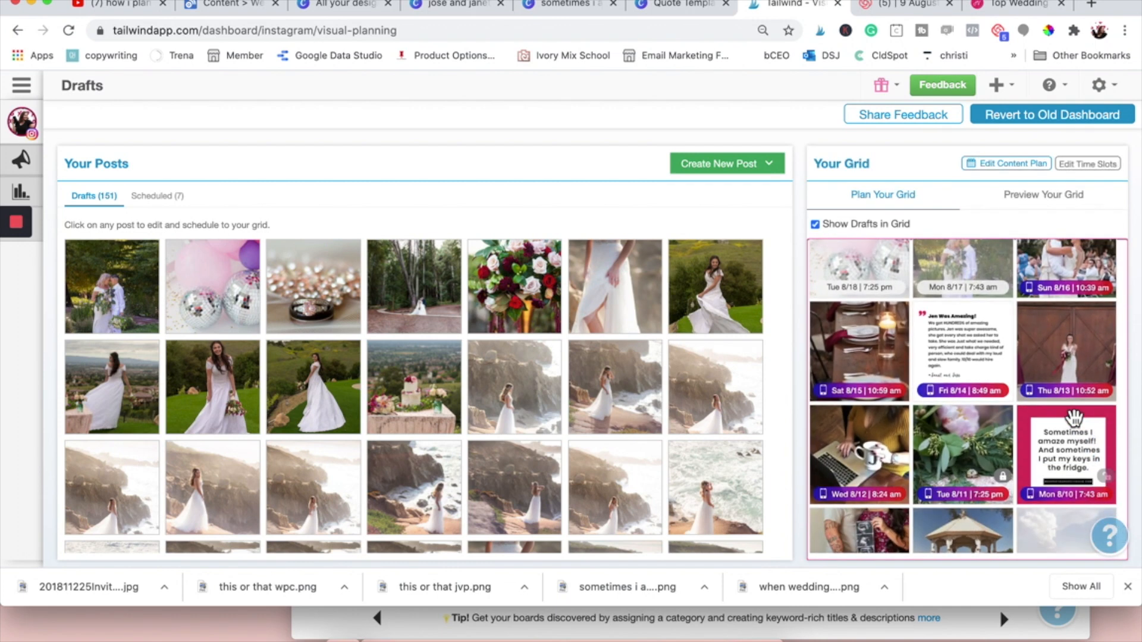
Reorder the scheduled grid with the testimonial on Sat 8/15, the engagement ring post on Fri 8/14, and the table setting on Tue 8/11.
left_click_drag(969, 351, 859, 360)
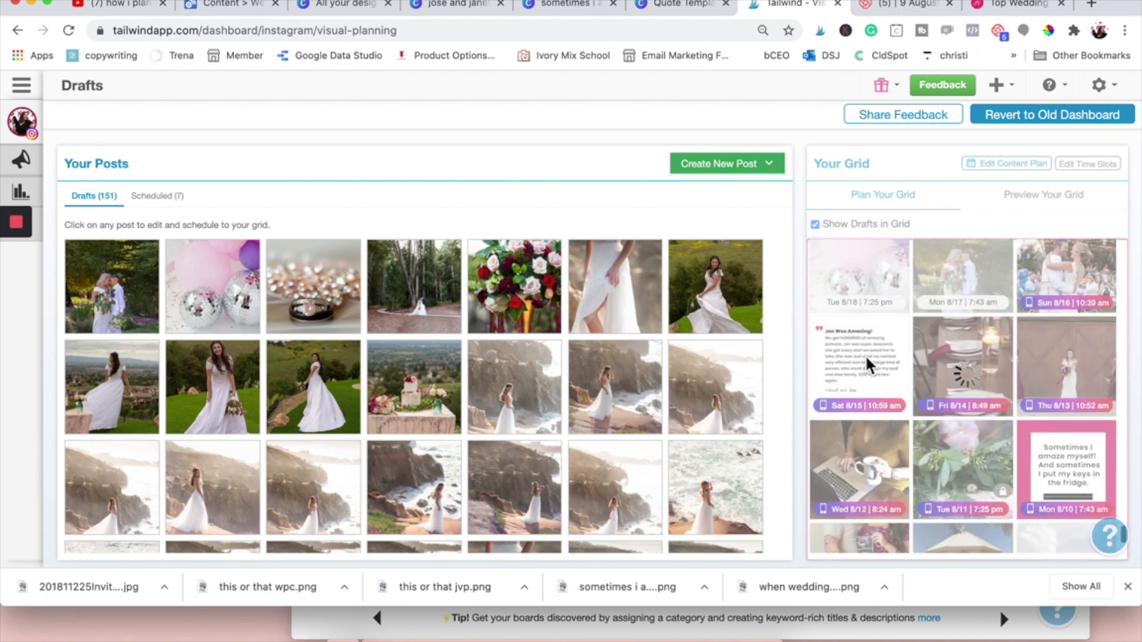
left_click_drag(977, 393, 983, 375)
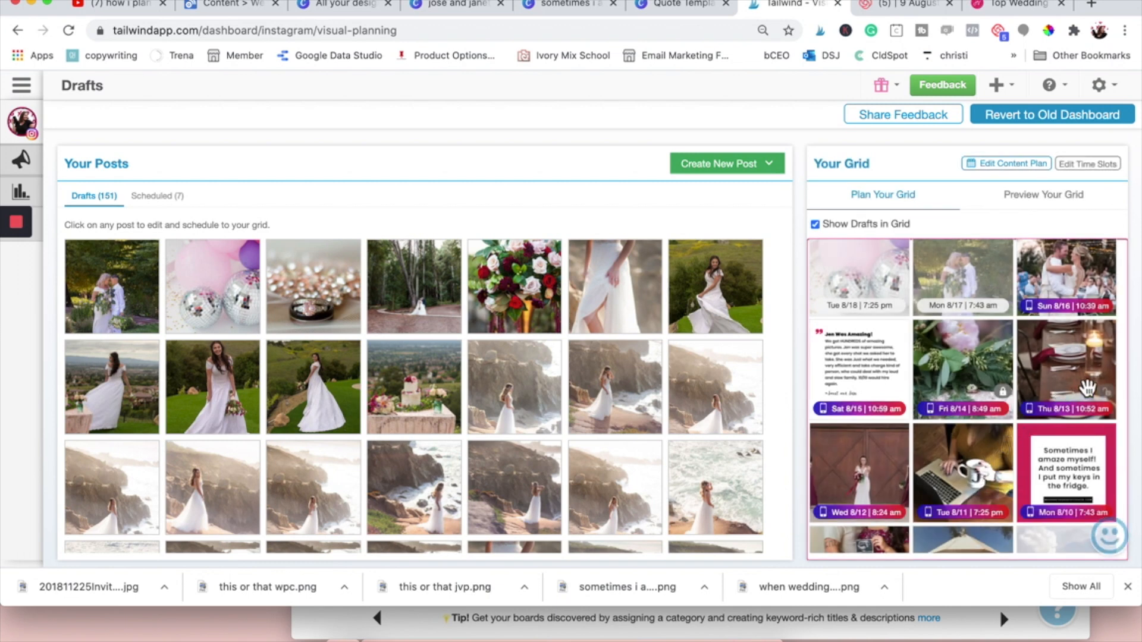
left_click_drag(1088, 388, 978, 484)
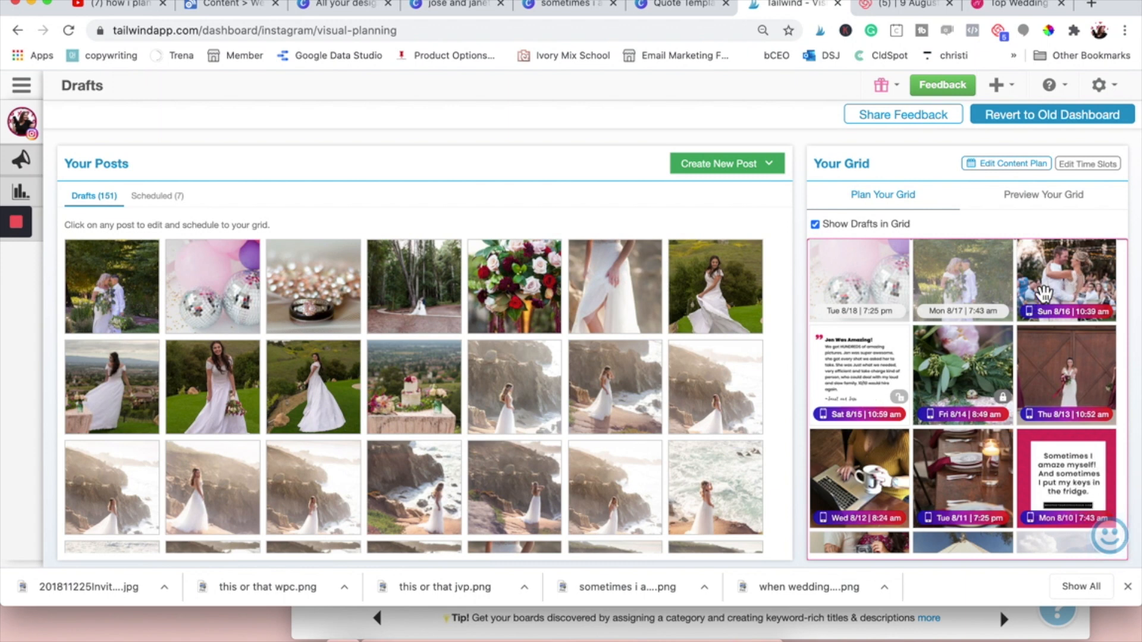
Swap the testimonial with the couple's photo, placing the testimonial on Sun 8/16 and the couple on Sat 8/15, and review the grid.
left_click_drag(848, 404, 1057, 323)
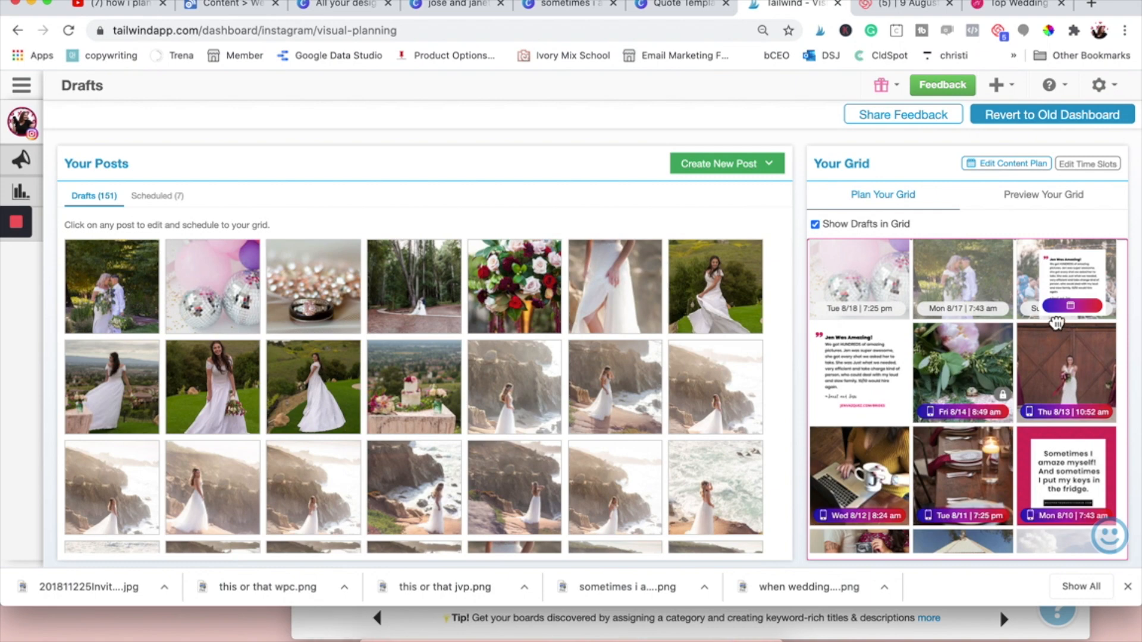
left_click_drag(1057, 323, 1056, 320)
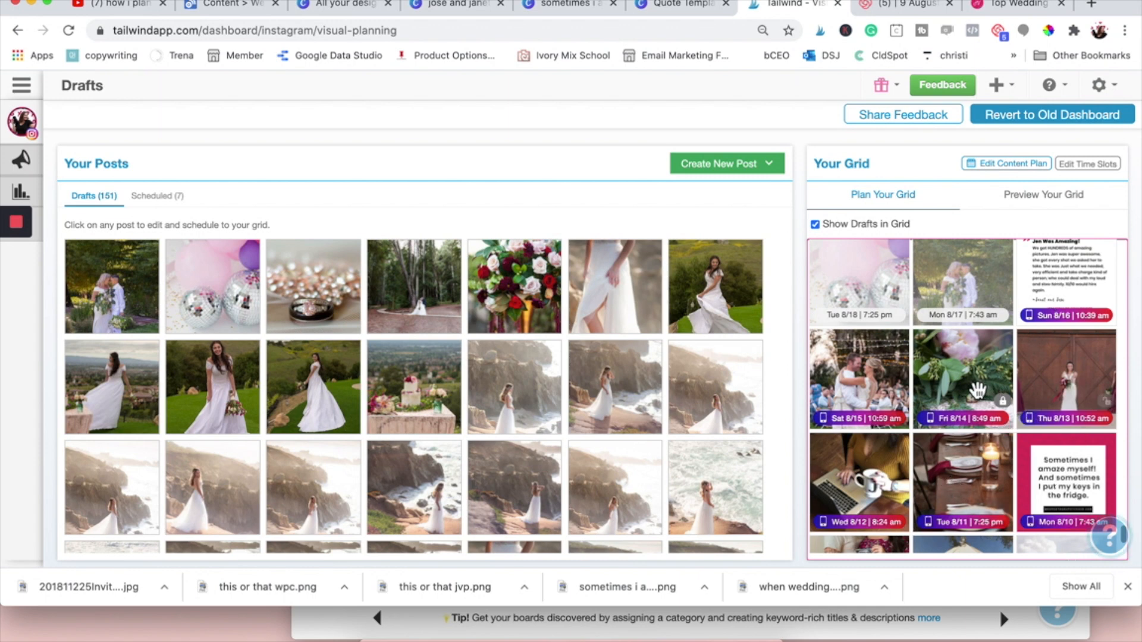
scroll(978, 390, "up", 1)
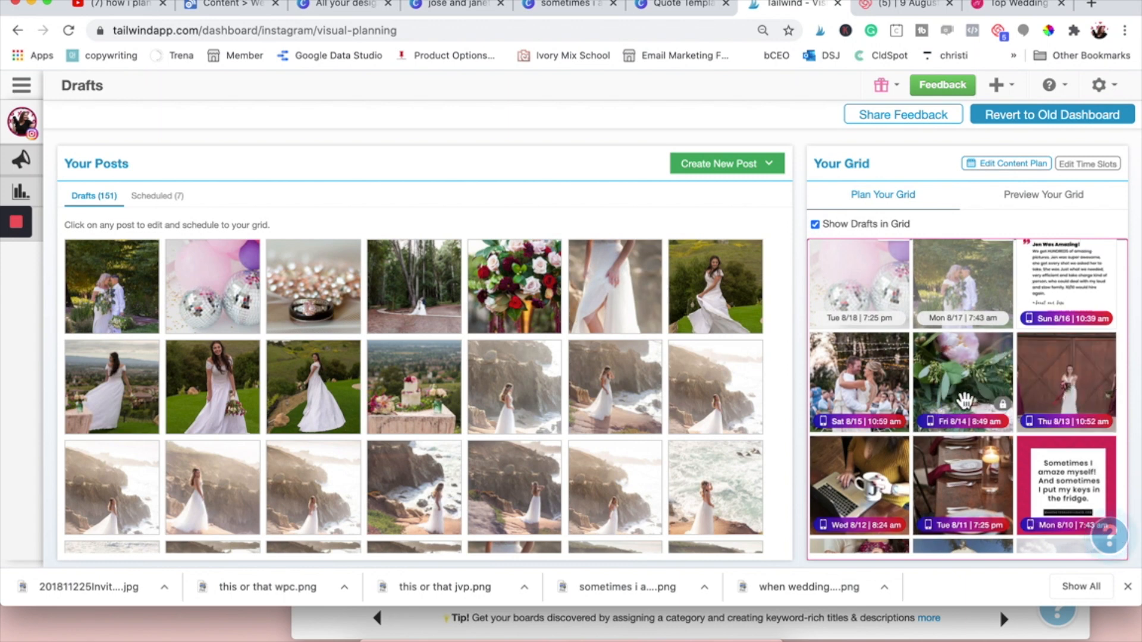
scroll(965, 402, "down", 3)
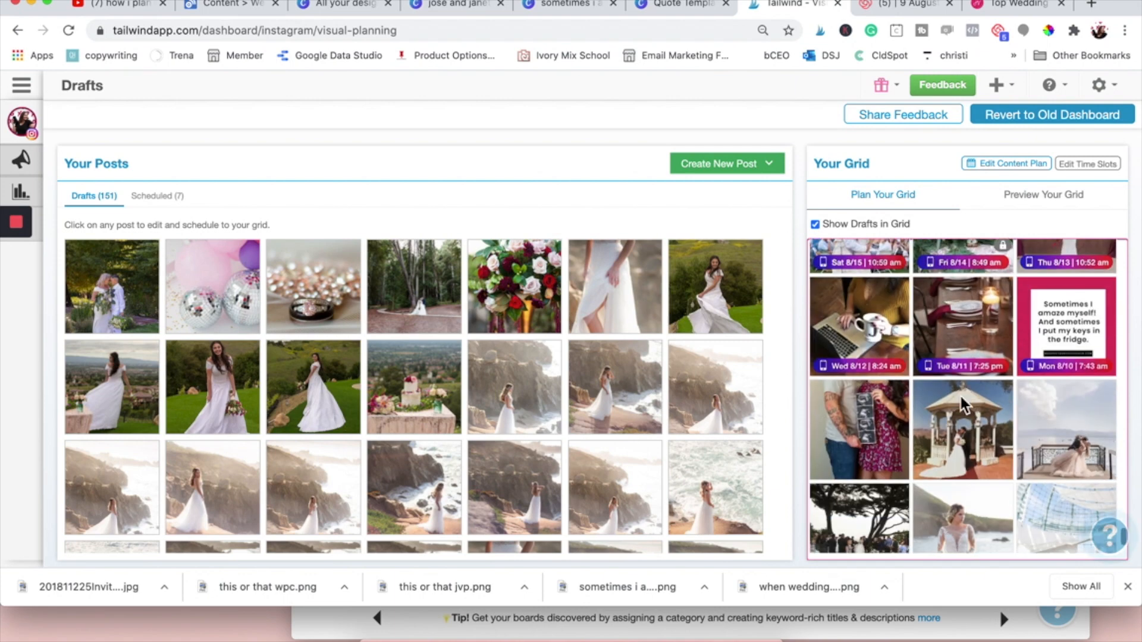
scroll(961, 396, "up", 2)
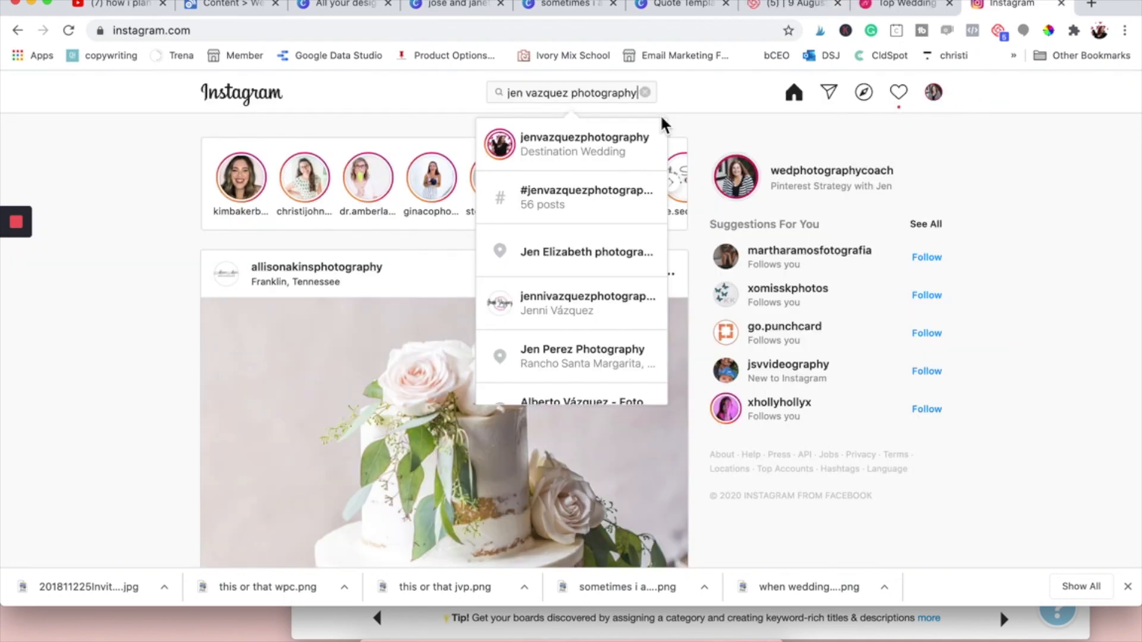
On Instagram, open the photography business's profile and browse the linked photos on its Smart.bio page.
left_click(566, 160)
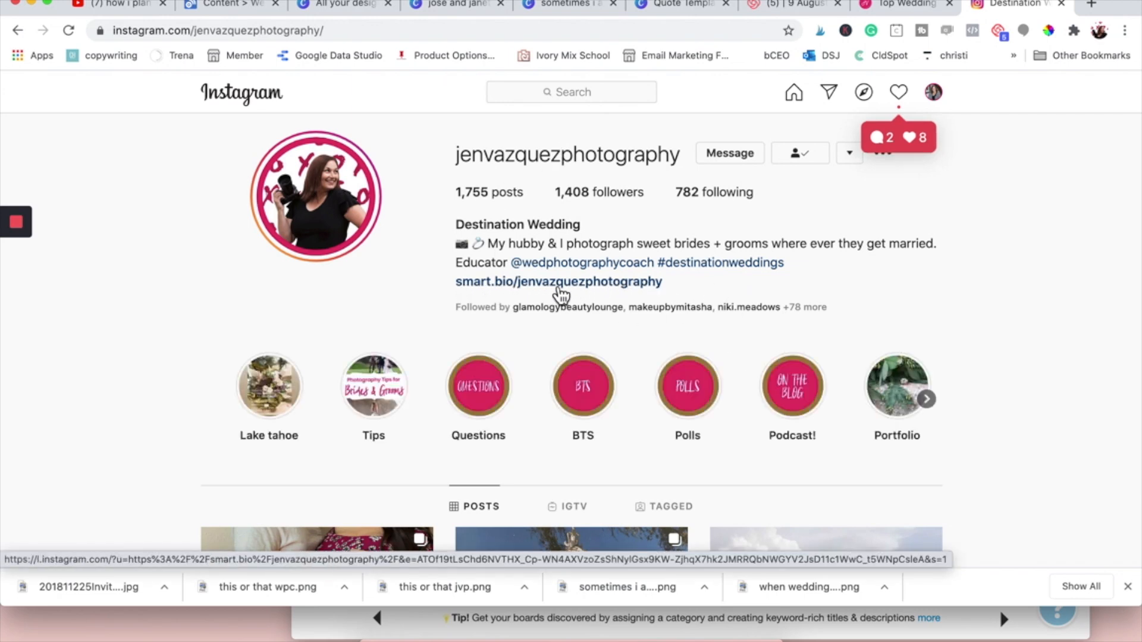
left_click(509, 282)
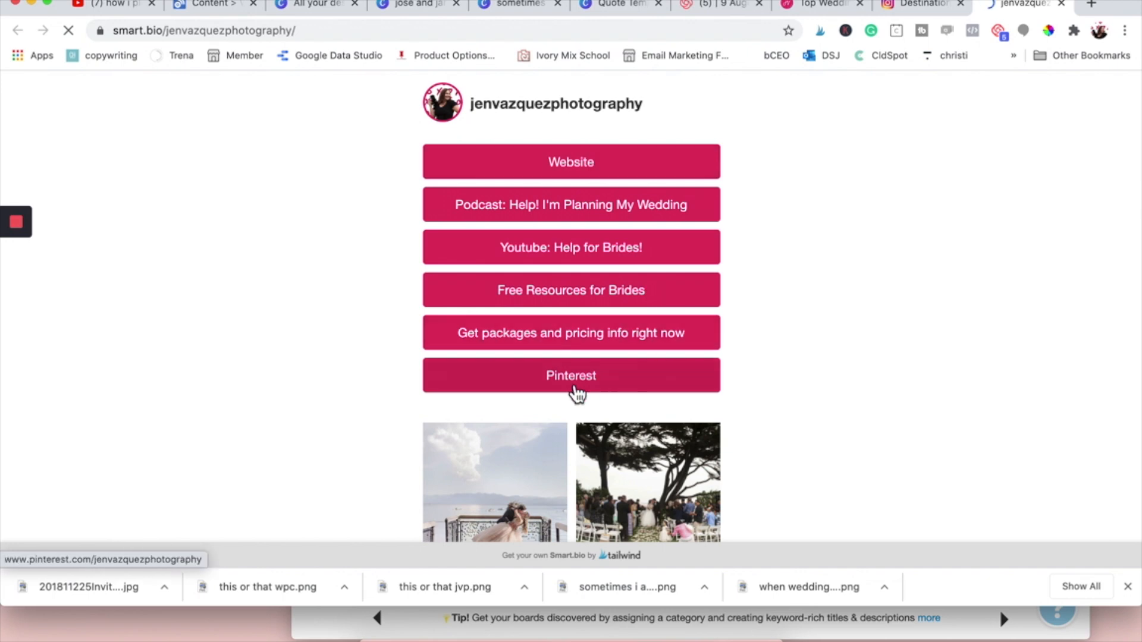
scroll(573, 387, "down", 5)
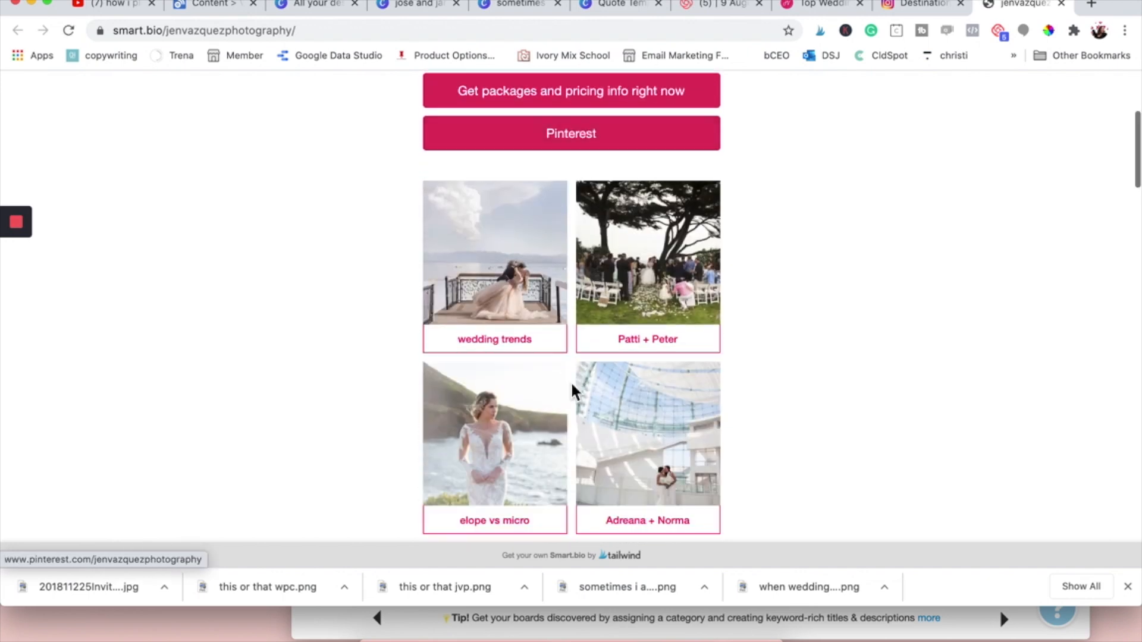
Open the "wedding trends" photo link on the Smart.bio page and skim through the linked blog article.
scroll(571, 387, "down", 2)
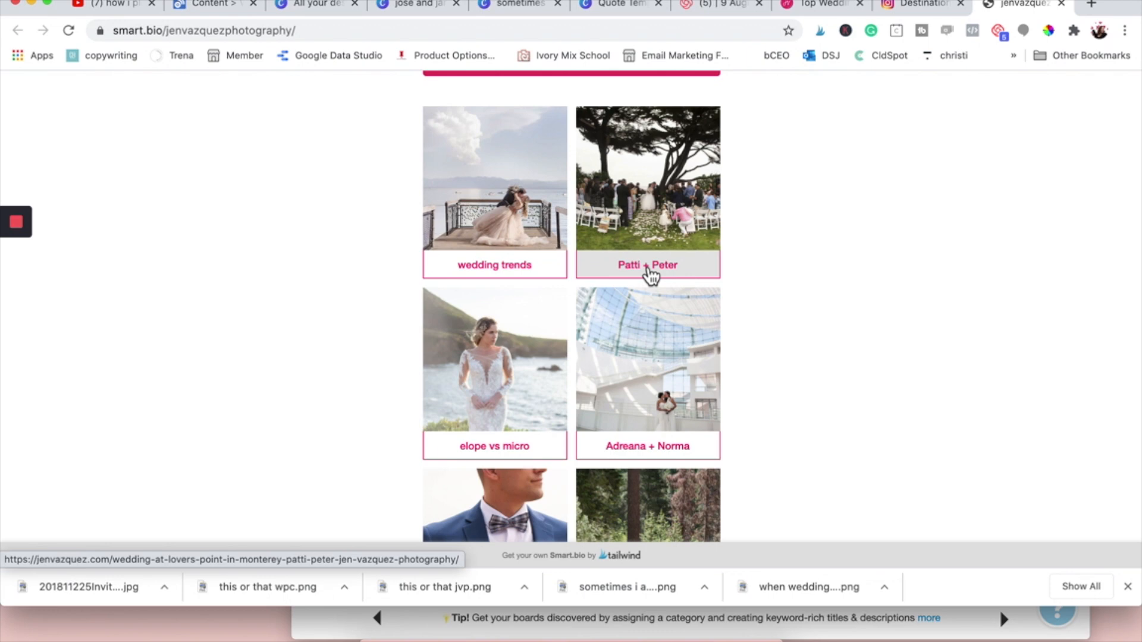
left_click(512, 275)
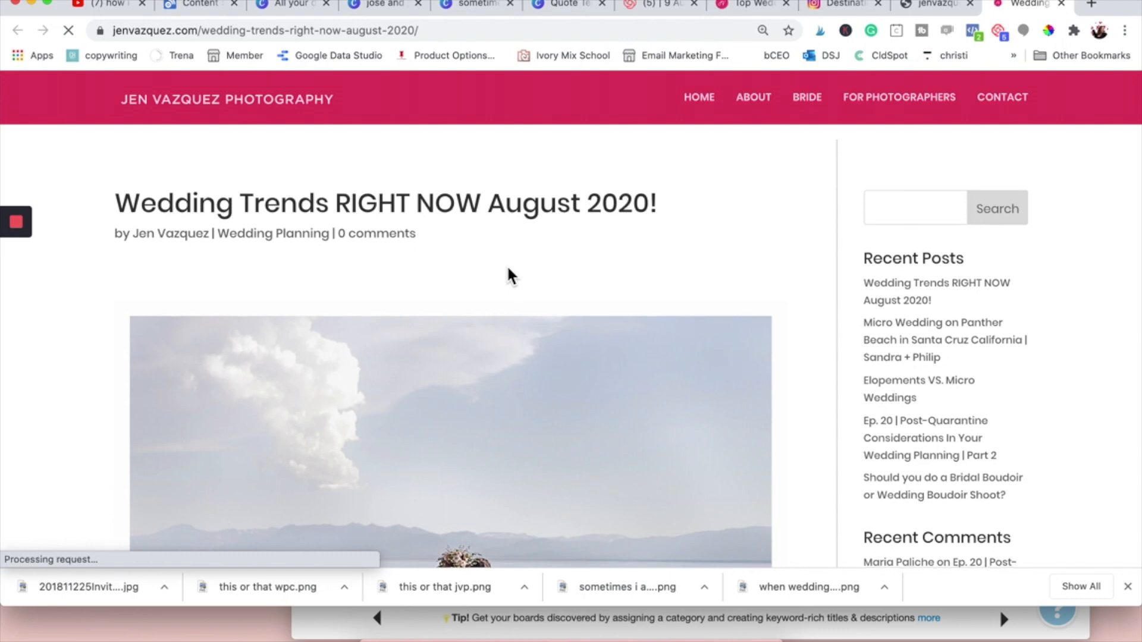
scroll(511, 279, "down", 5)
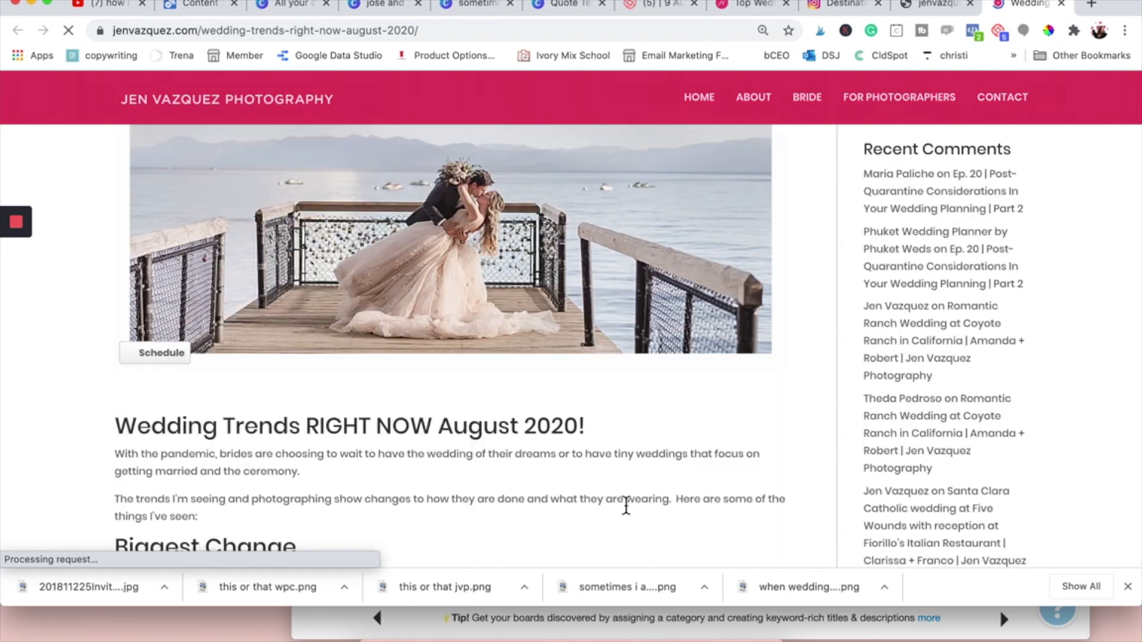
scroll(626, 506, "down", 6)
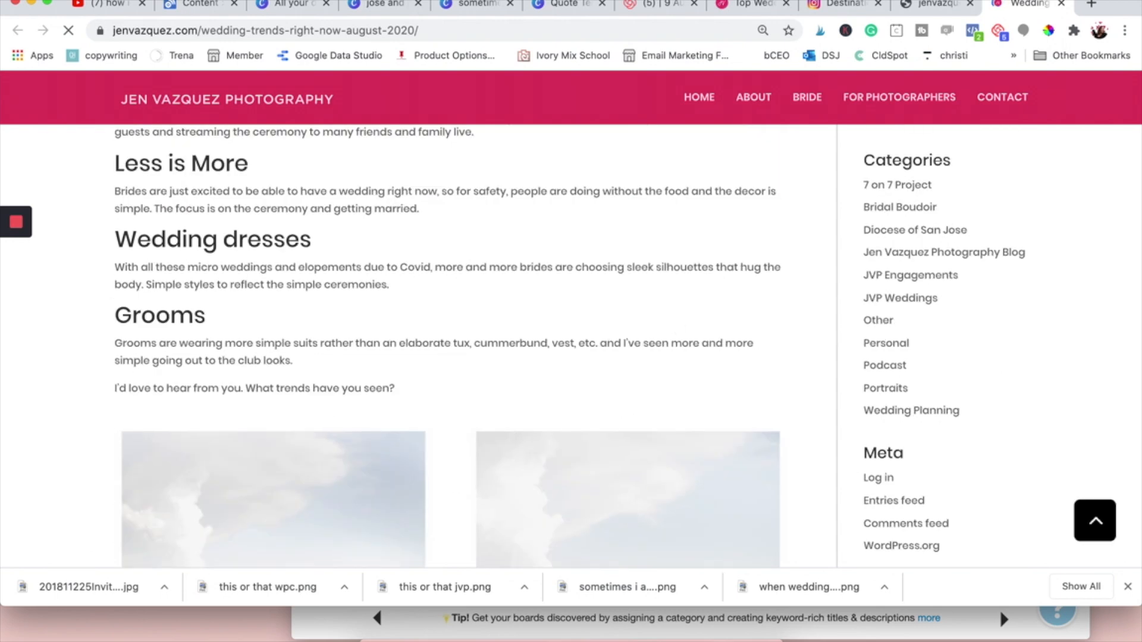
Return to the Smart.bio page by way of the Instagram profile and look through its grid of linked photos.
left_click(840, 13)
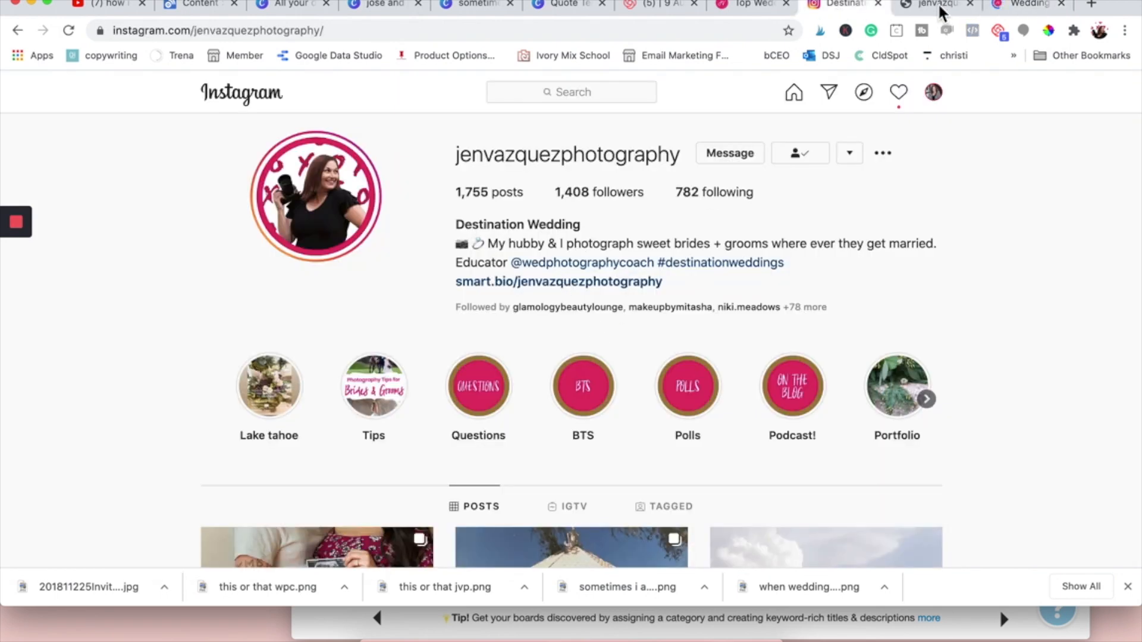
key("ctrl+Tab")
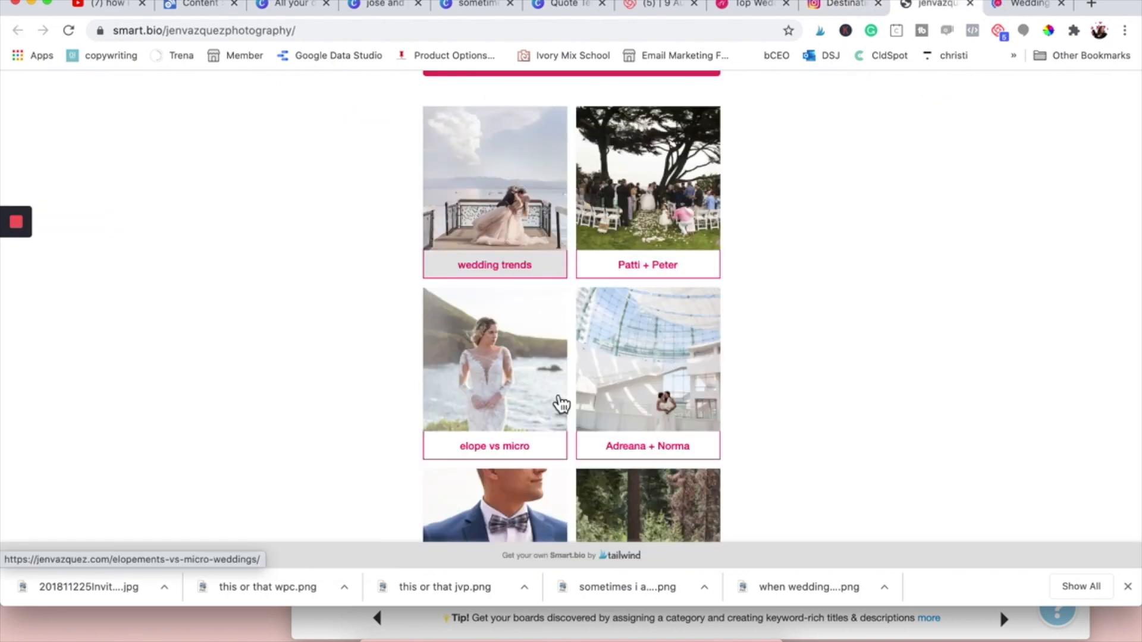
scroll(561, 401, "down", 10)
scroll(561, 404, "down", 1)
scroll(561, 404, "up", 2)
scroll(561, 403, "up", 11)
scroll(561, 403, "down", 6)
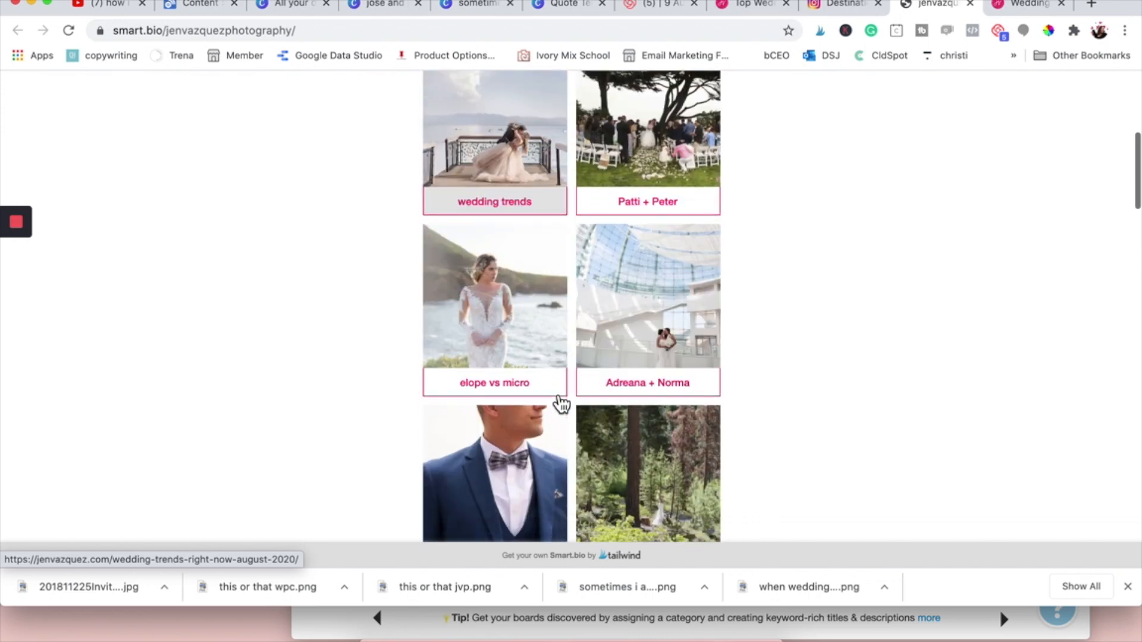
scroll(561, 404, "down", 5)
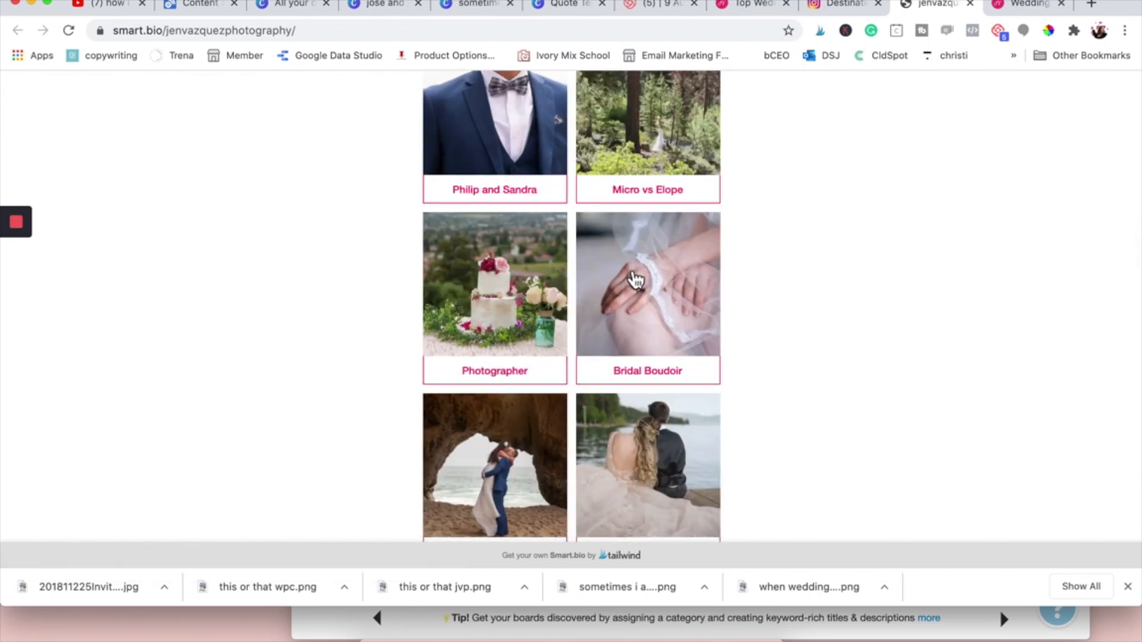
scroll(516, 333, "up", 10)
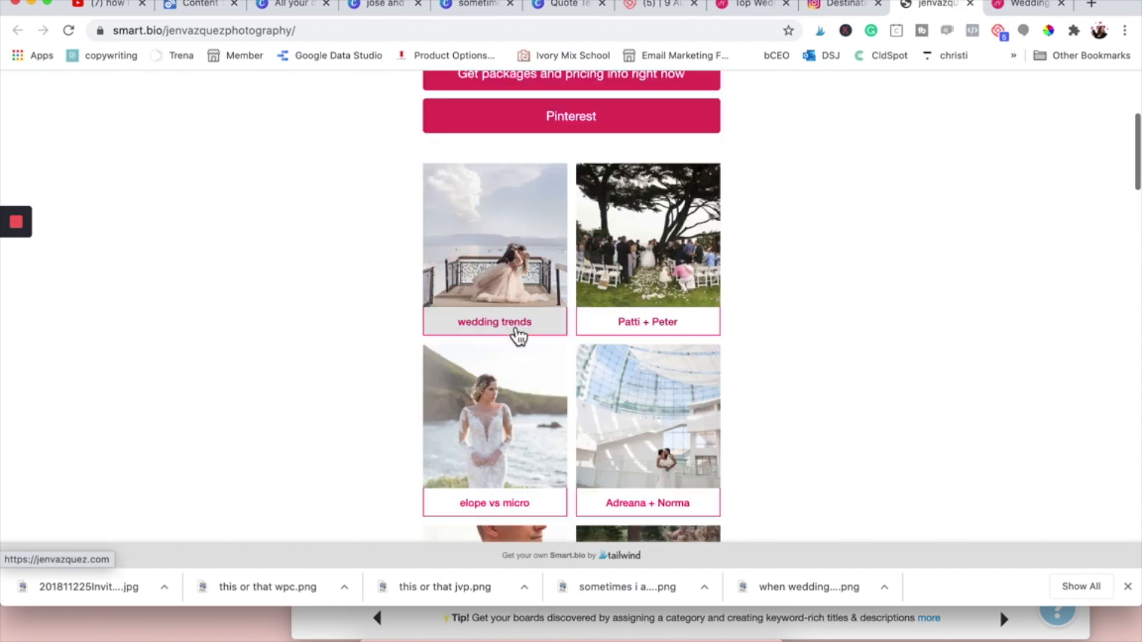